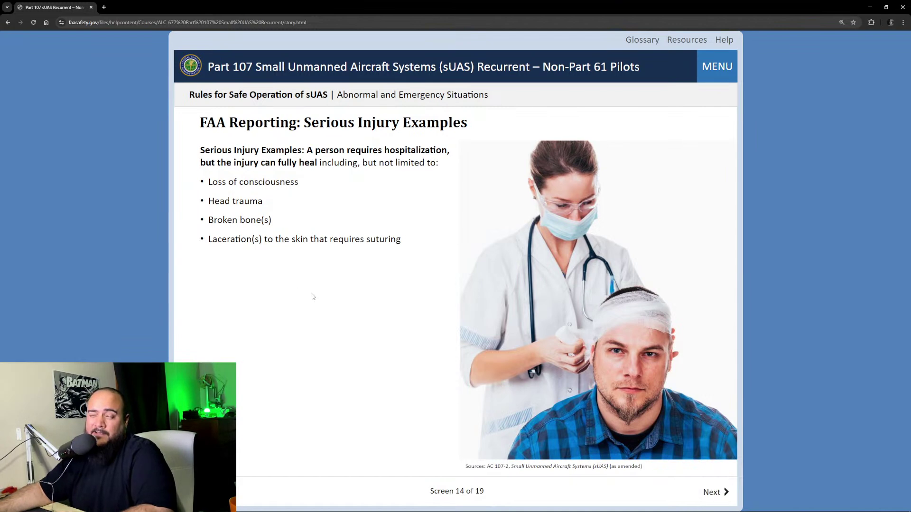
Advance through the FAA Reporting: Required Information and Accident Reporting to the NTSB screens to the lesson's Knowledge Check.
click(717, 492)
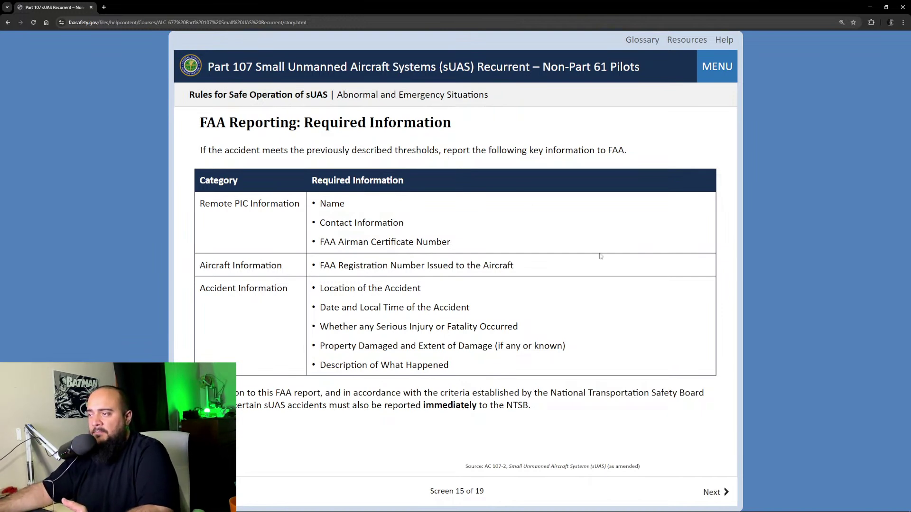
click(698, 494)
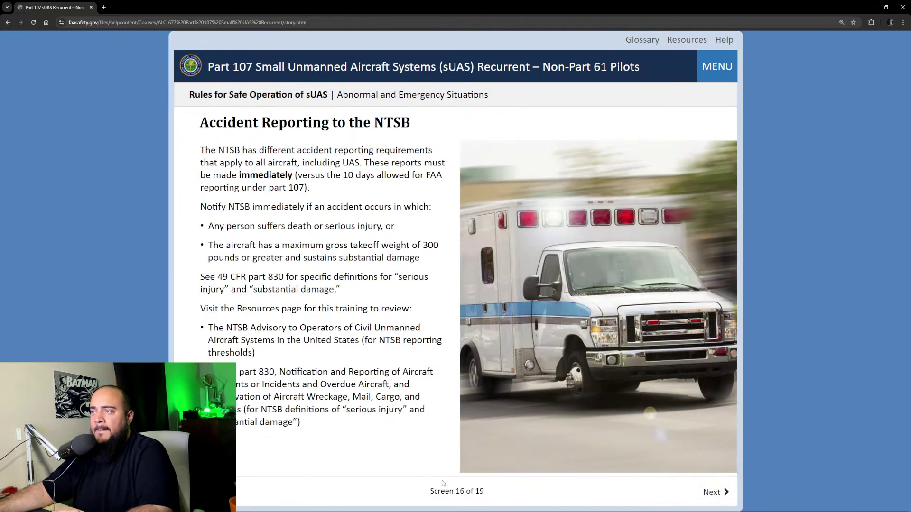
click(209, 491)
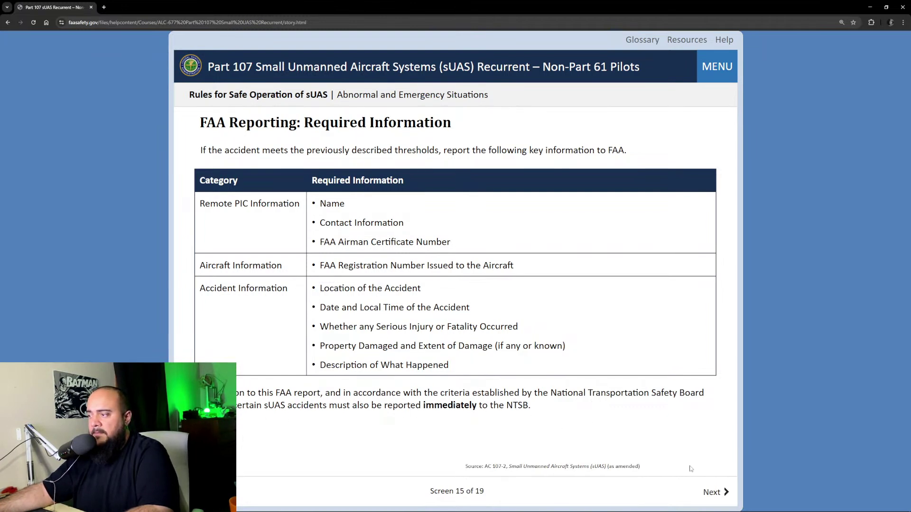
click(716, 492)
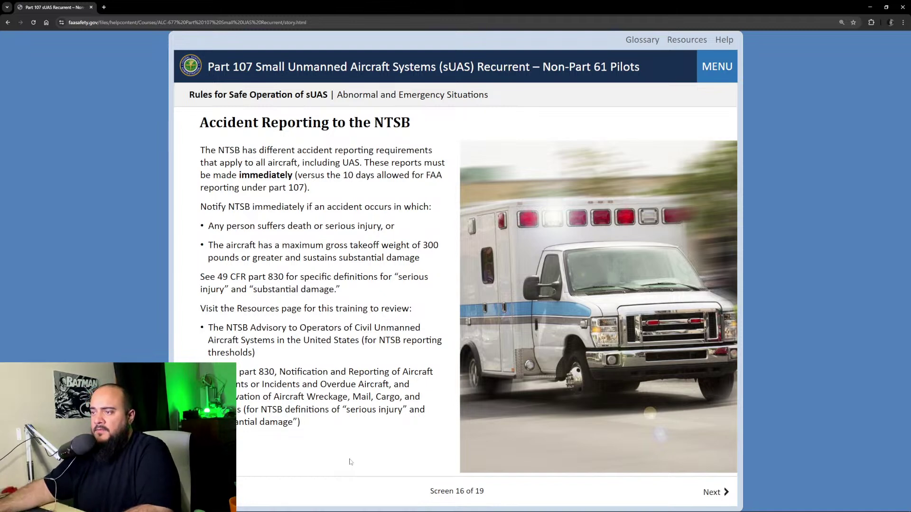
click(713, 492)
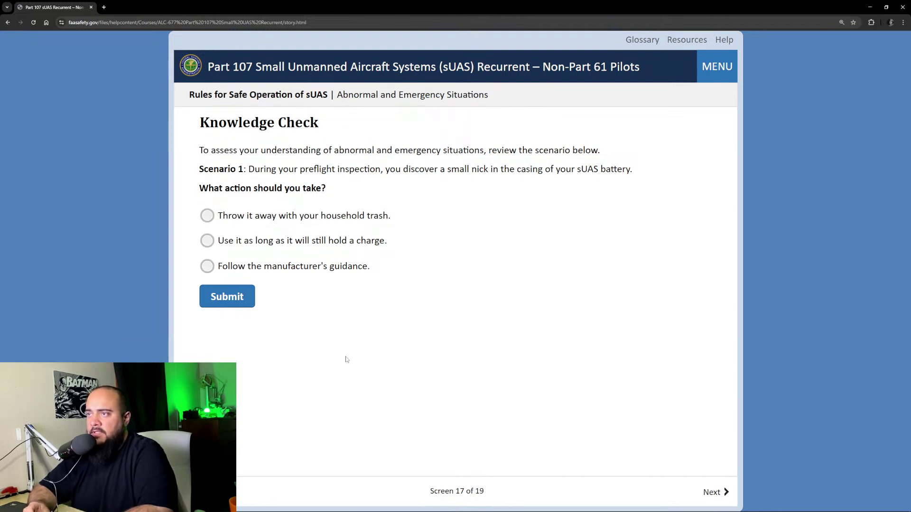
Answer the Scenario 1 battery question with "Follow the manufacturer's guidance", submit it and continue to the next scenario.
click(215, 274)
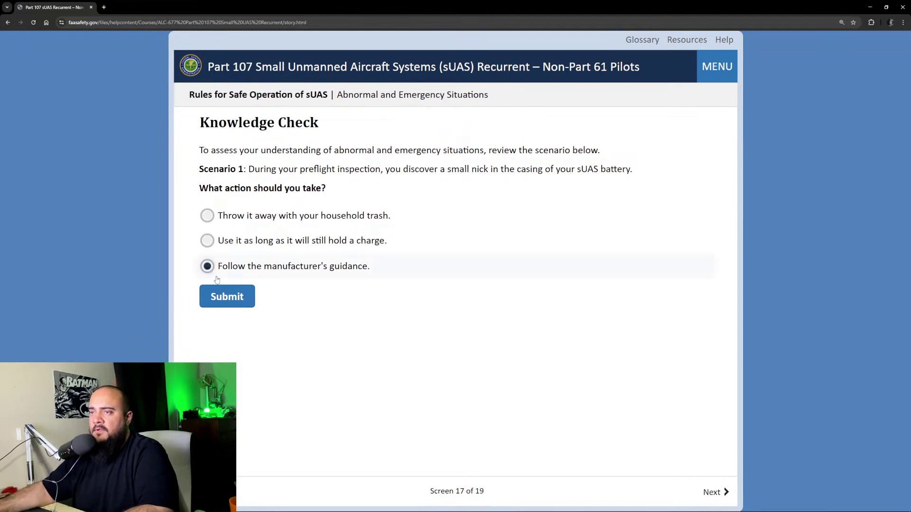
click(223, 297)
click(572, 458)
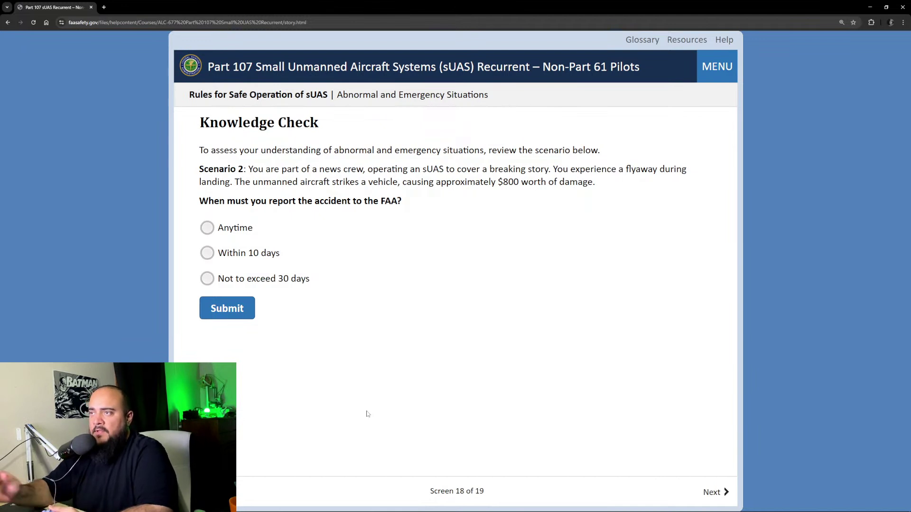
Answer the Scenario 2 accident-reporting question with "Within 10 days", submit it and continue to the Summary.
click(260, 256)
click(233, 315)
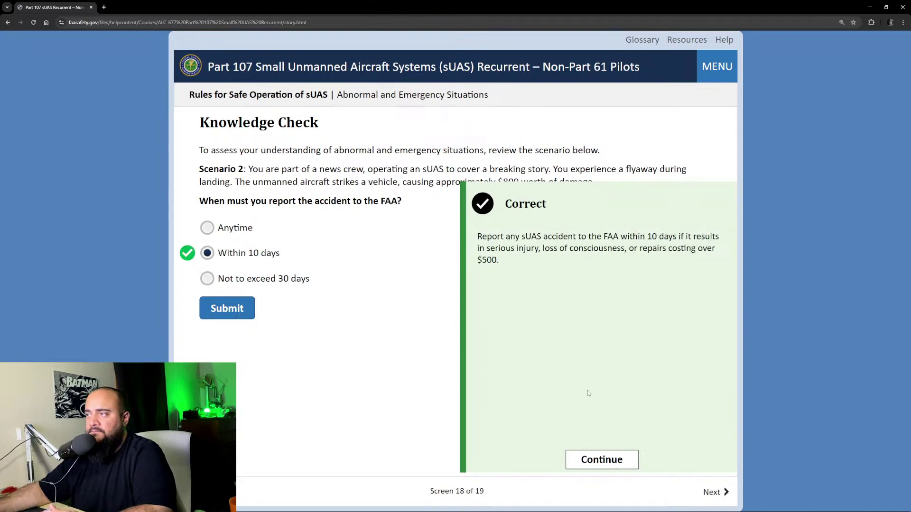
click(591, 459)
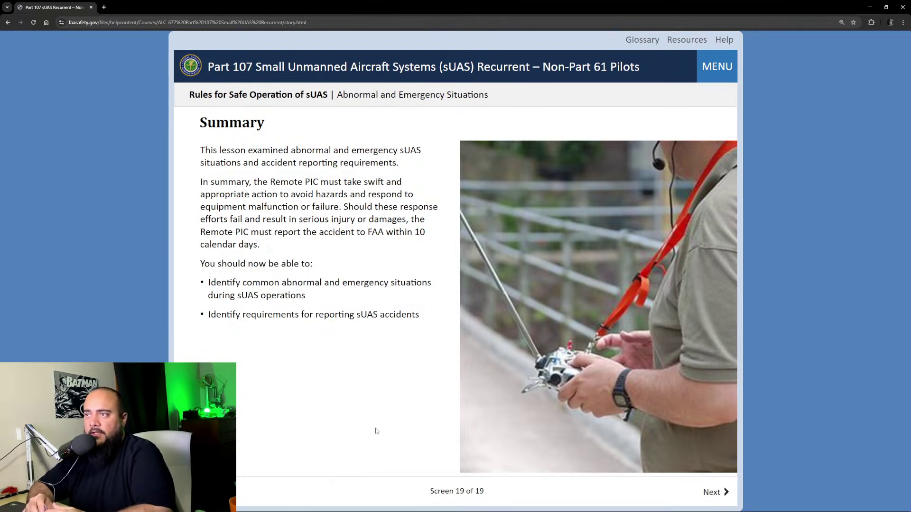
Advance past the Abnormal and Emergency Situations summary to the Receiving Training Credit screen.
mouse_move(379, 511)
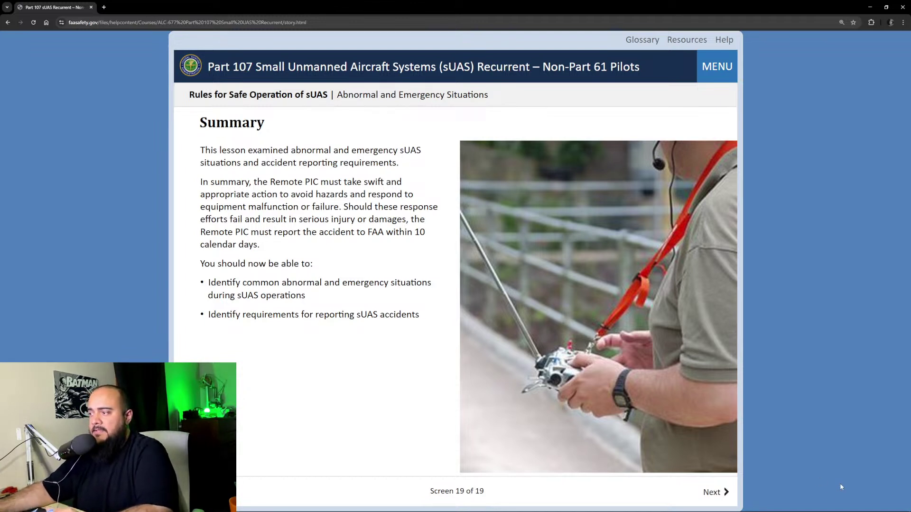
click(719, 506)
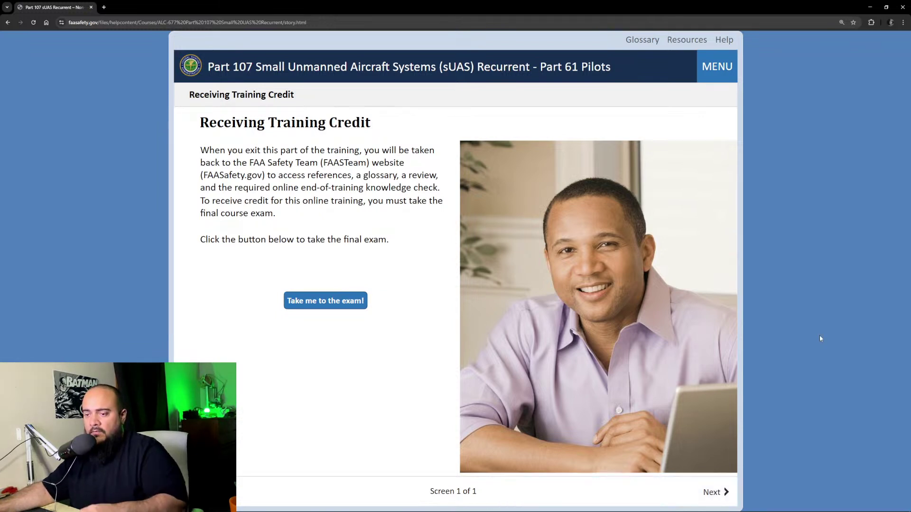
key(super)
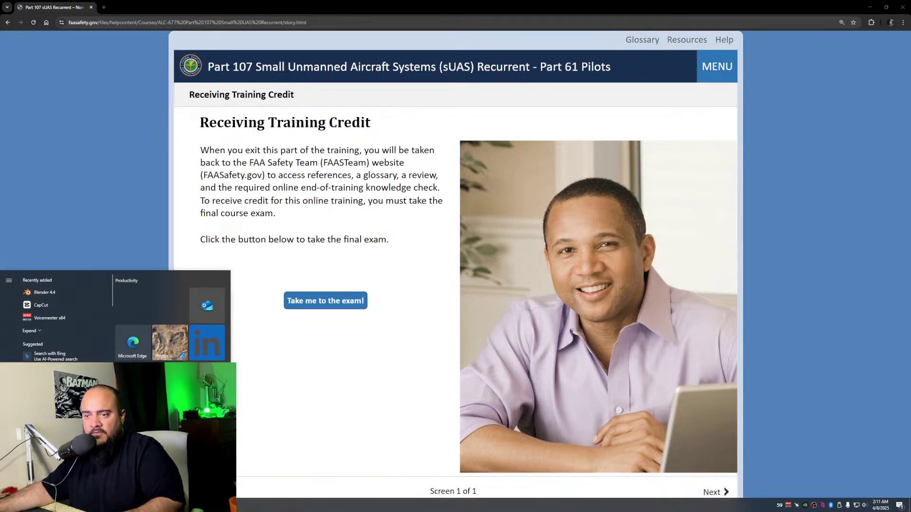
click(142, 505)
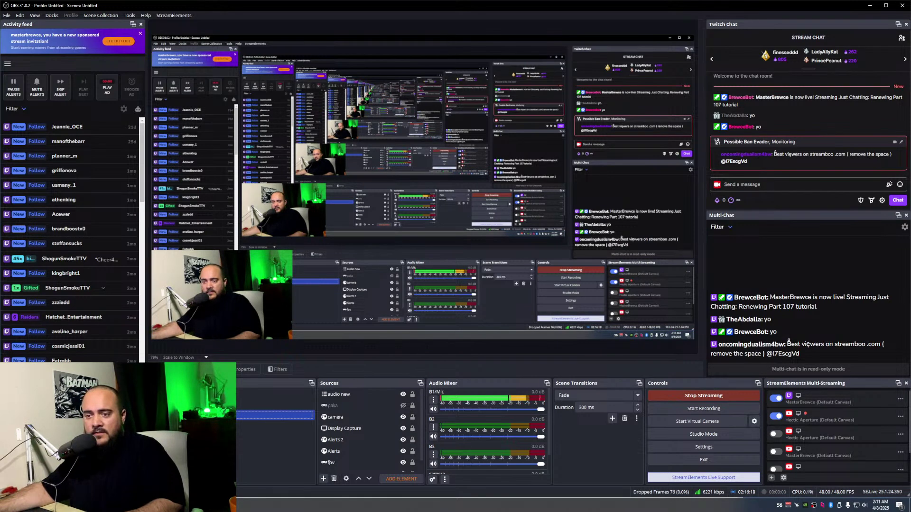
key(alt+Tab)
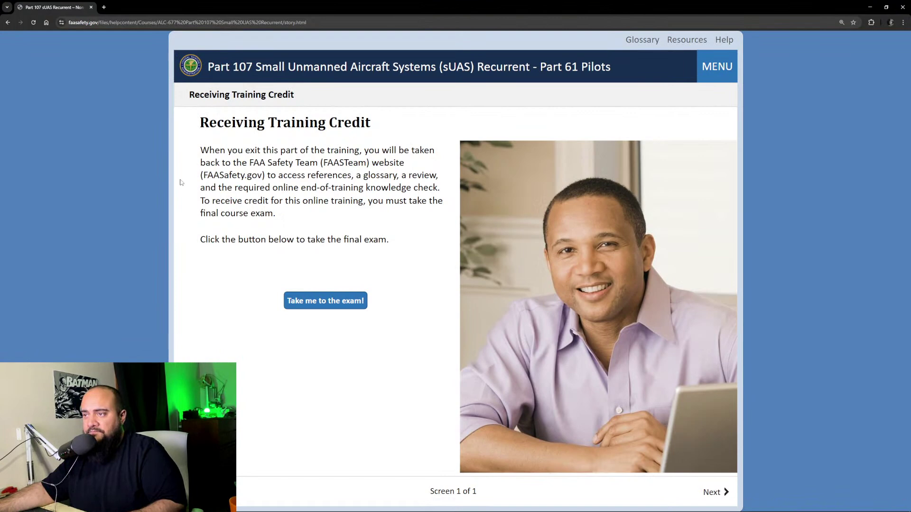
Open the final exam from the training credit screen, switch to OBS during the login, and return to the Course Exam page.
click(323, 299)
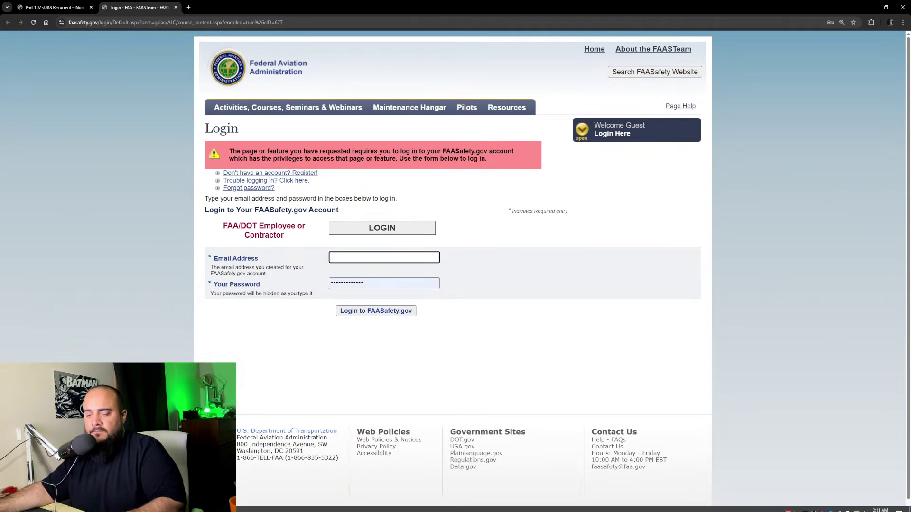
click(10, 505)
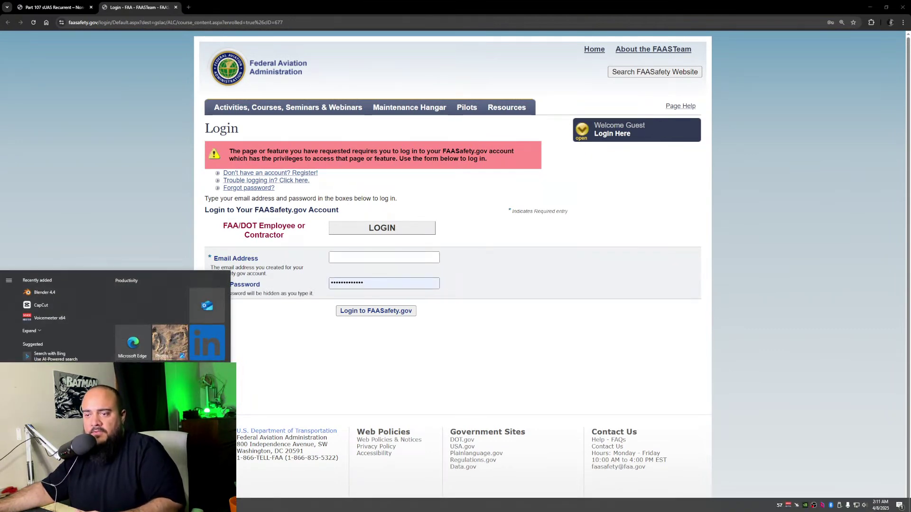
key(alt+Tab)
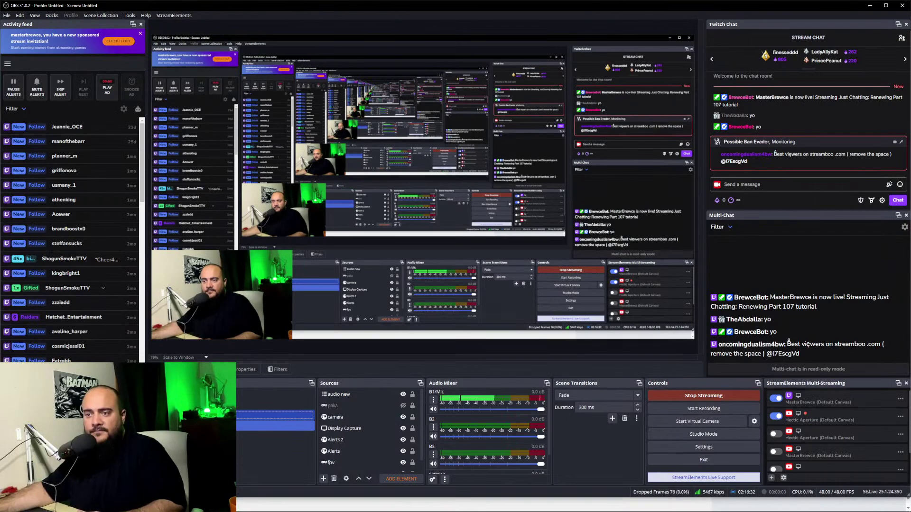
click(119, 404)
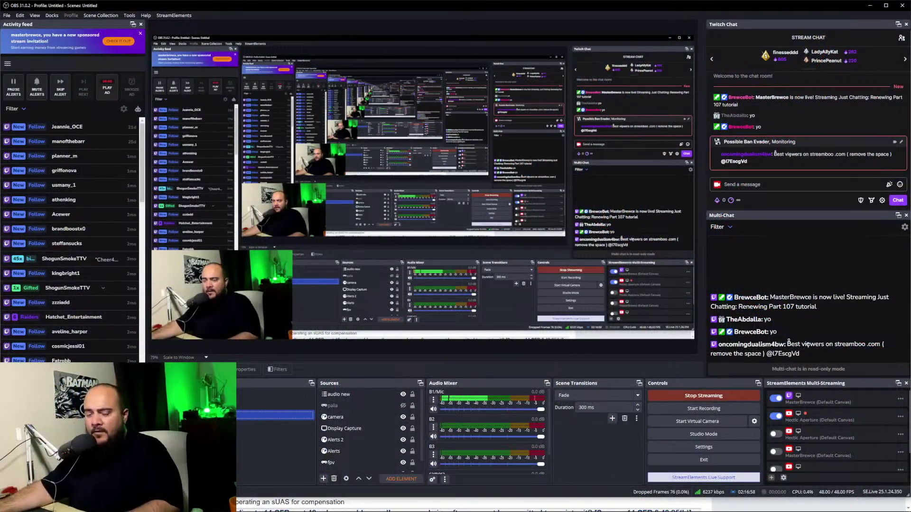
key(alt+Tab)
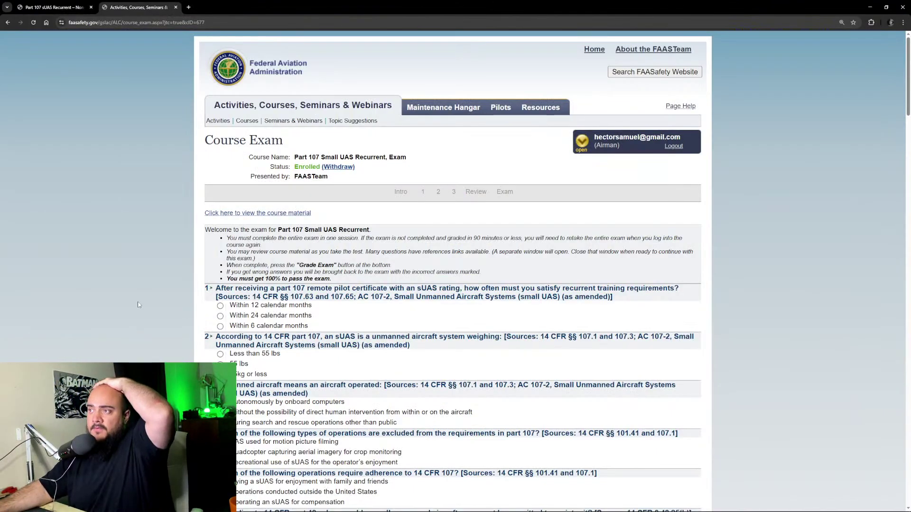
Look through the whole Part 107 Small UAS Recurrent exam down to the last question and return to its beginning.
scroll(162, 274, down, 3)
scroll(162, 275, down, 20)
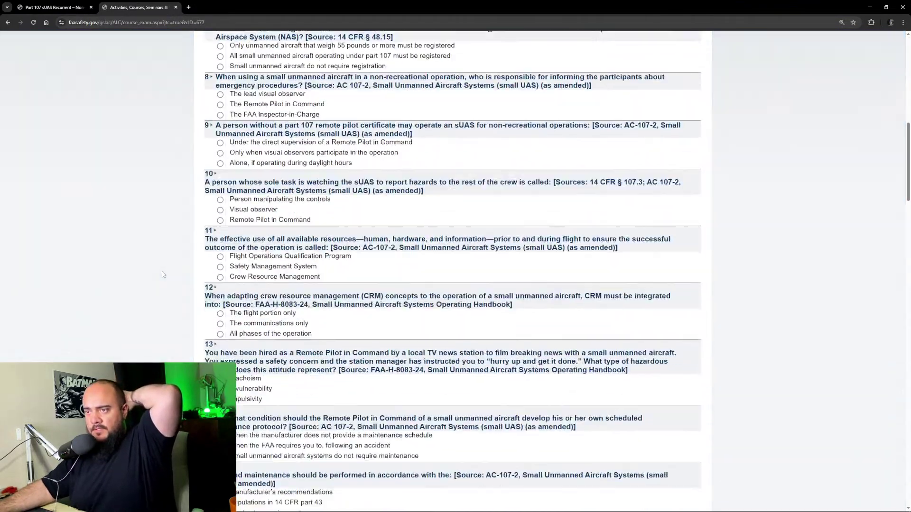
scroll(161, 275, down, 5)
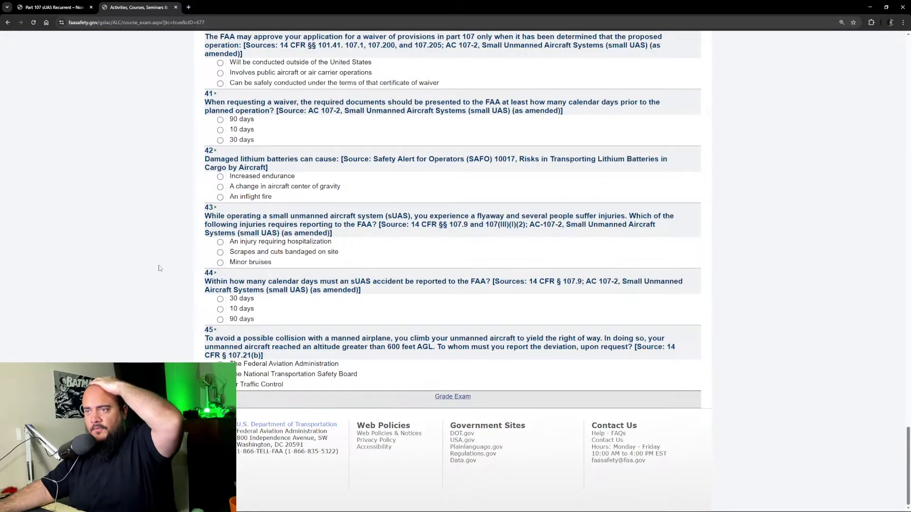
scroll(161, 274, up, 20)
scroll(151, 271, up, 20)
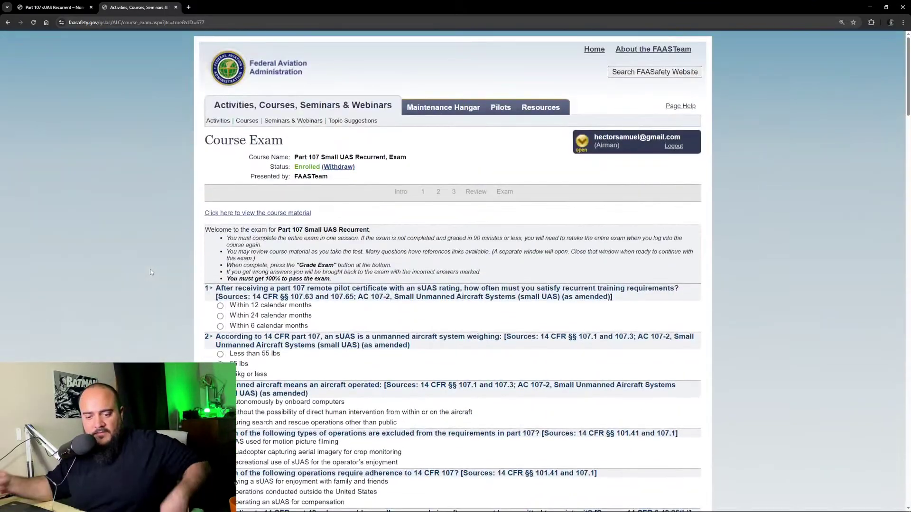
Answer exam questions 1 to 3: Within 24 calendar months, Less than 55 lbs, Without the possibility of direct human intervention from within or on the aircraft.
key(super)
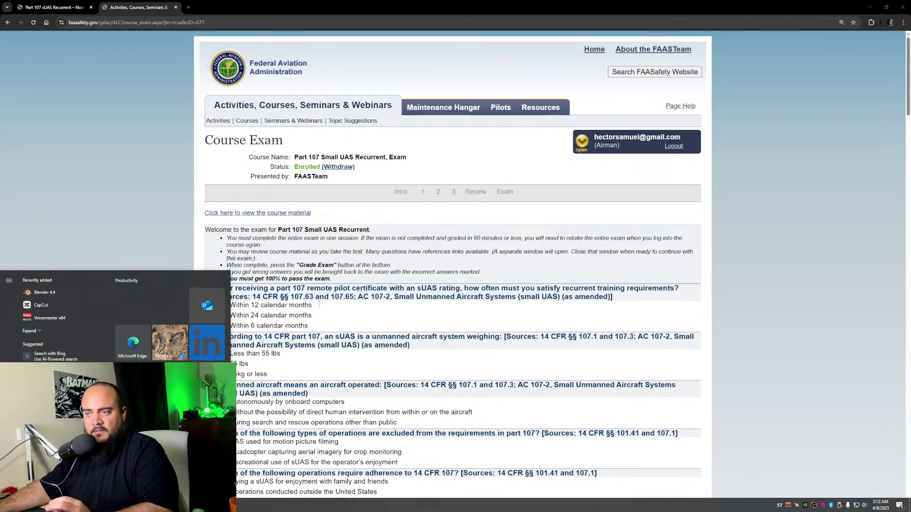
click(366, 313)
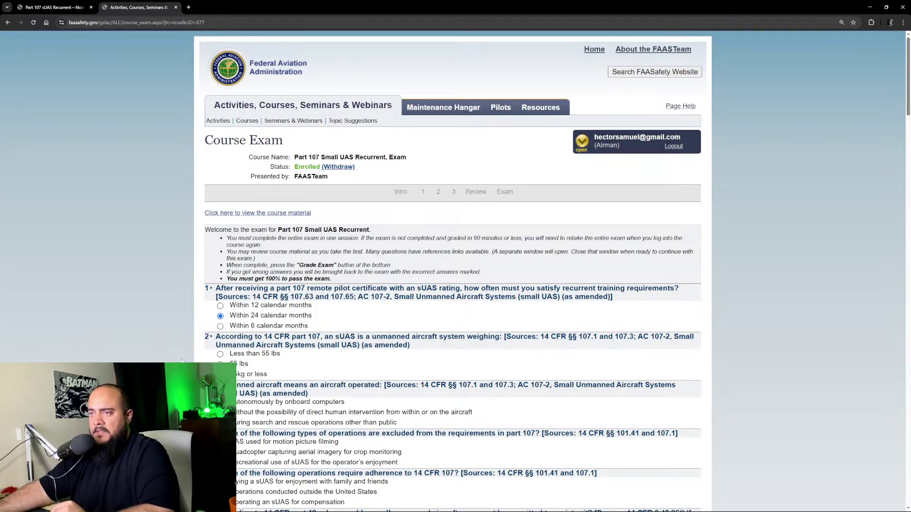
scroll(424, 217, down, 2)
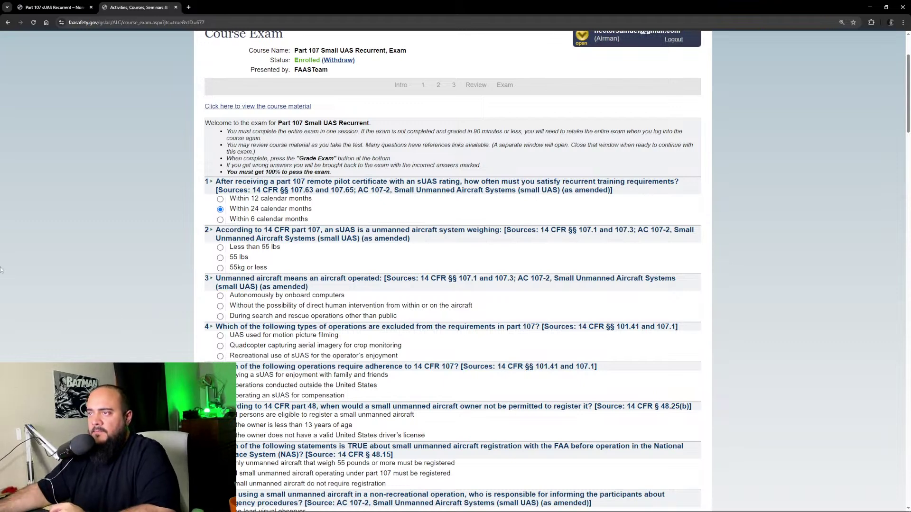
click(220, 248)
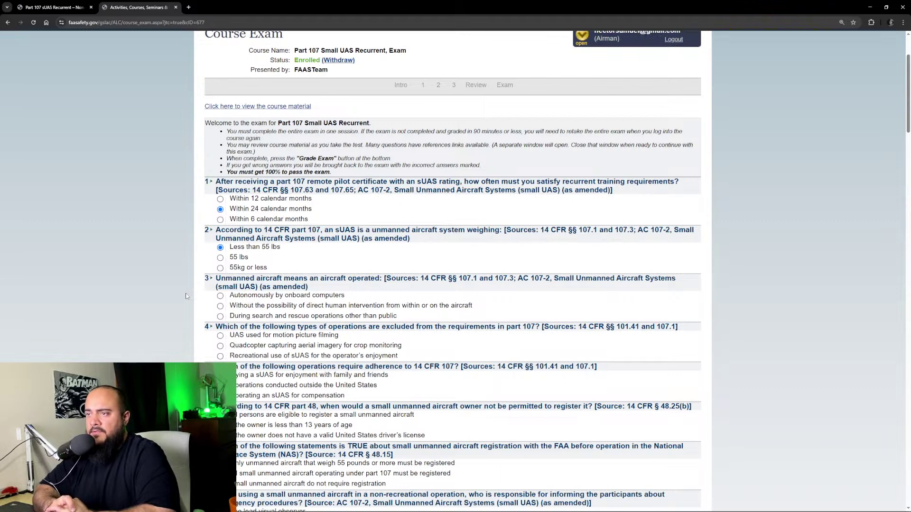
click(220, 306)
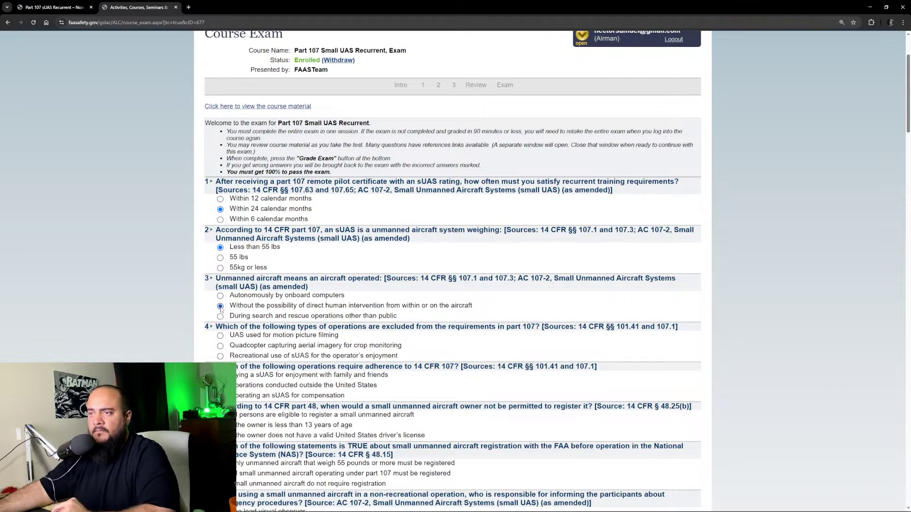
Answer question 4 with "Recreational use of sUAS for the operator's enjoyment" and question 5 with "Operating an sUAS for compensation".
scroll(189, 330, down, 3)
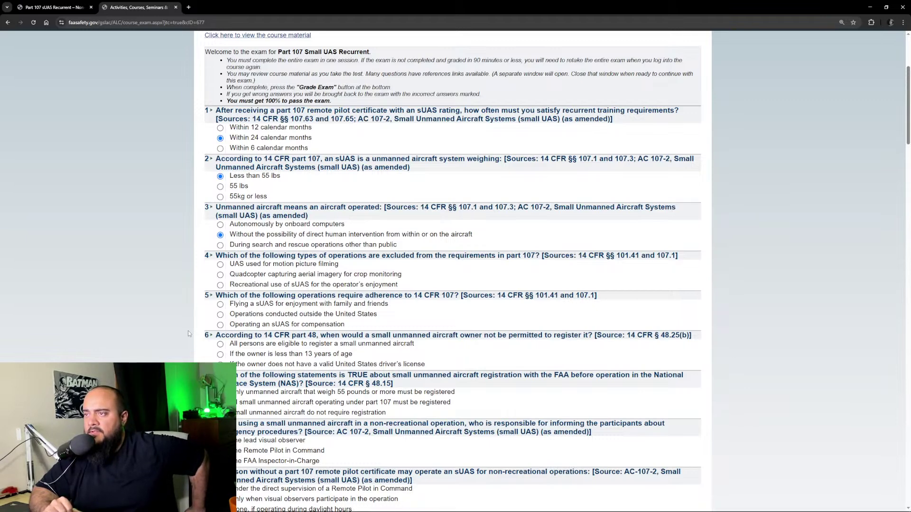
click(221, 286)
scroll(146, 311, down, 2)
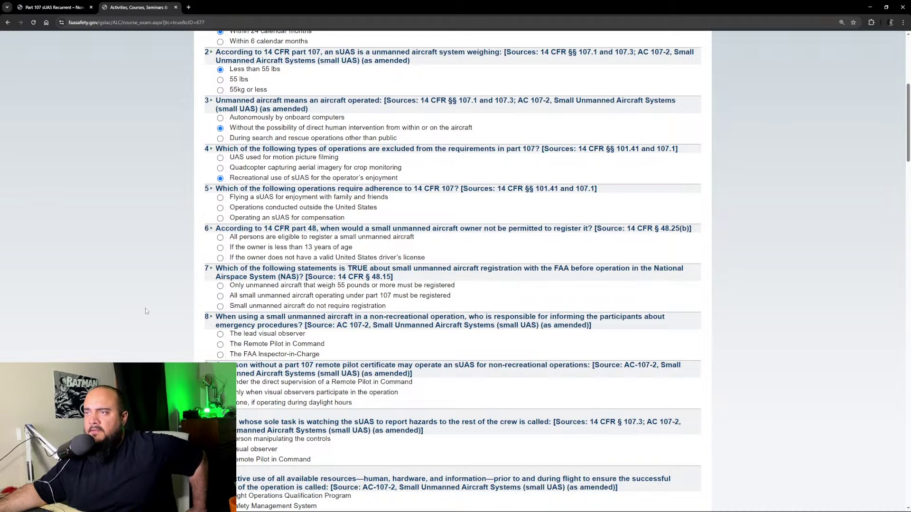
click(220, 218)
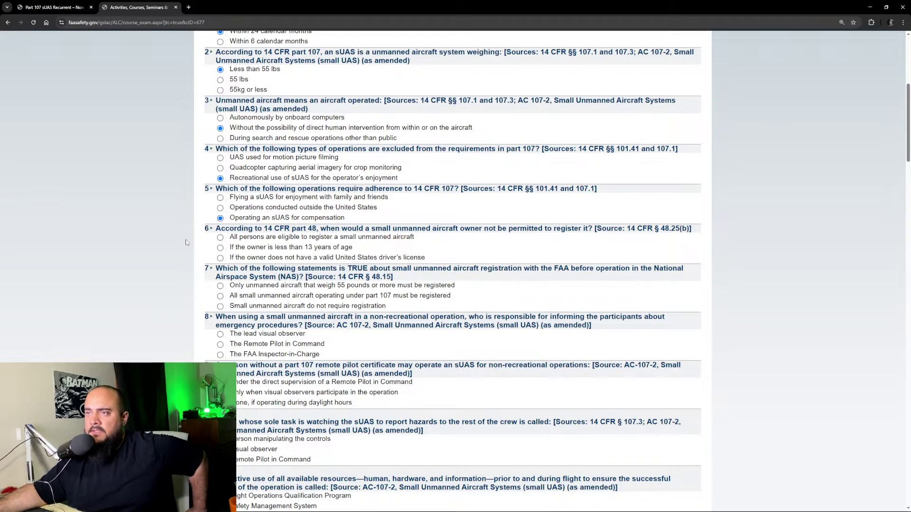
Answer questions 6 to 8: owner less than 13 years of age, all small unmanned aircraft under part 107 must be registered, The Remote Pilot in Command.
scroll(186, 242, down, 1)
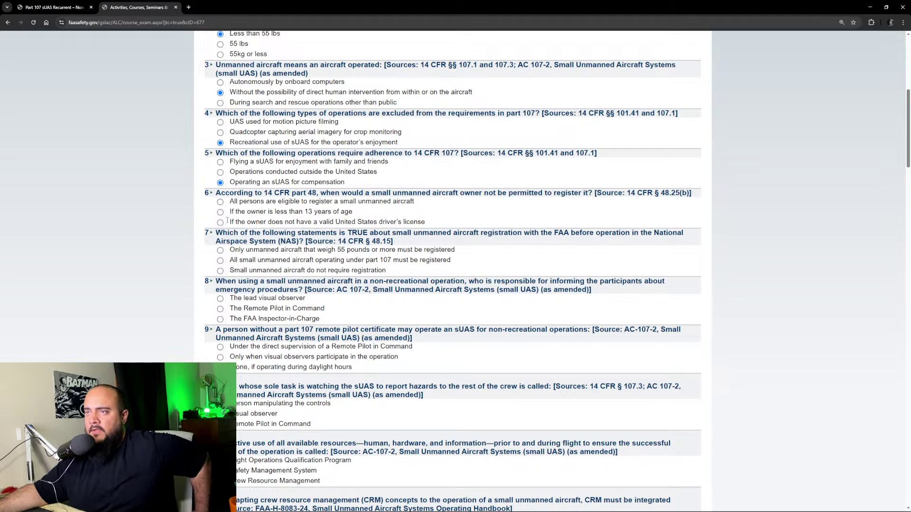
click(275, 213)
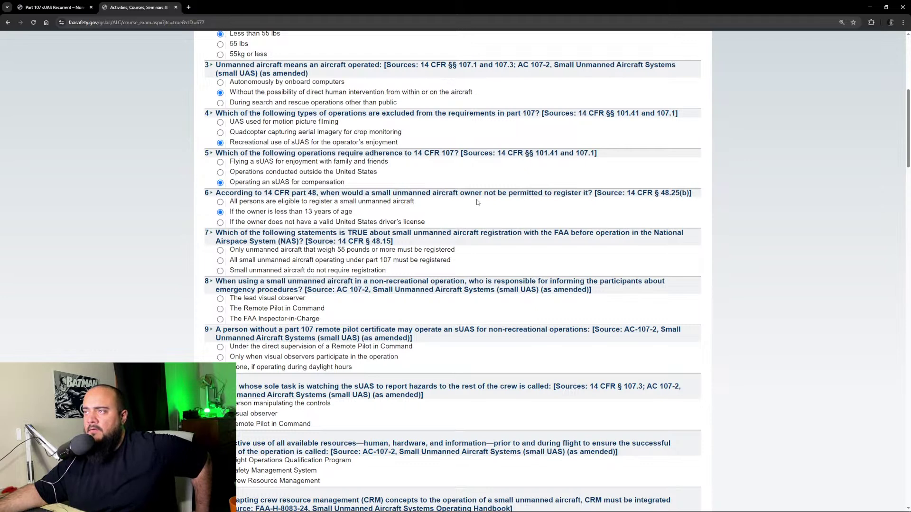
drag(484, 192, 551, 193)
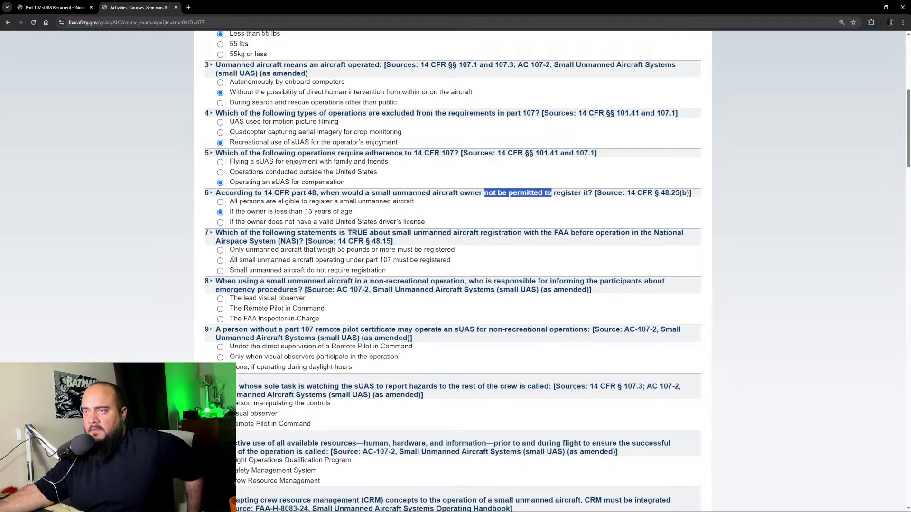
click(220, 260)
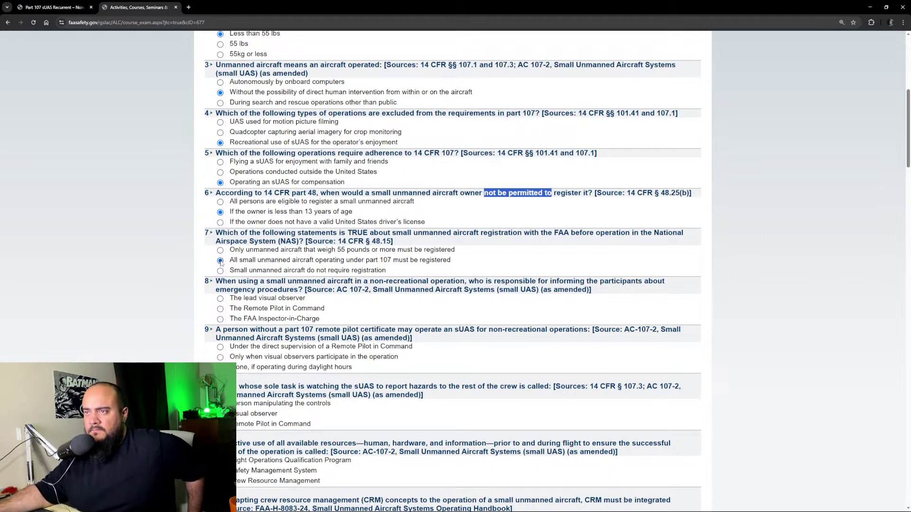
click(227, 312)
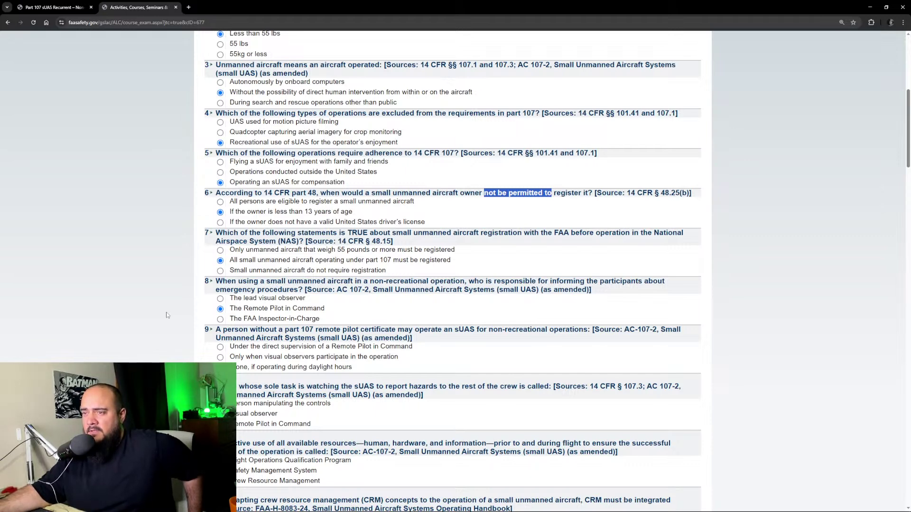
Answer exam questions 9 to 11: Under the direct supervision of a Remote Pilot in Command, Visual observer, Crew Resource Management.
click(220, 347)
scroll(212, 280, down, 2)
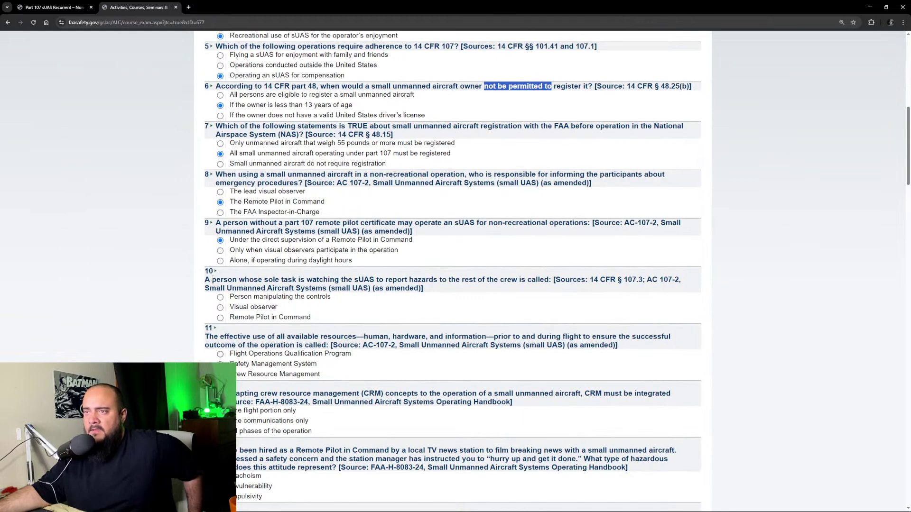
scroll(175, 271, down, 2)
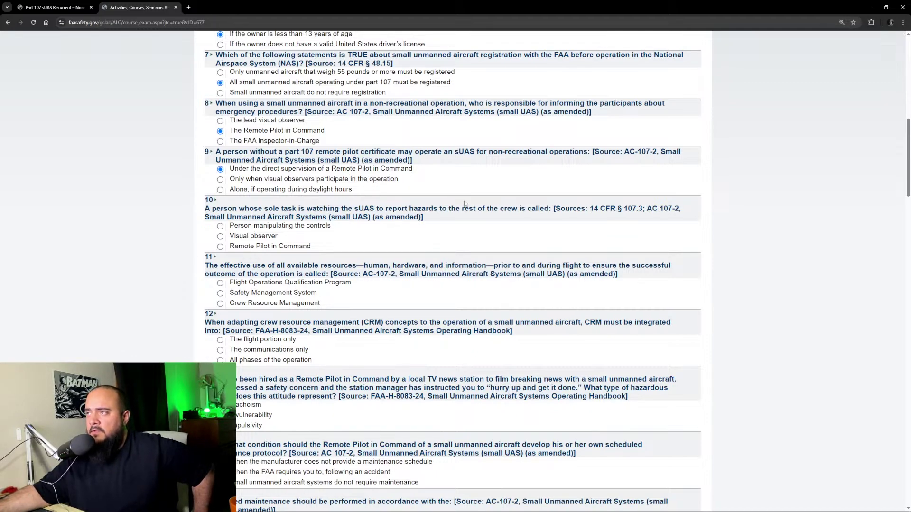
click(220, 236)
scroll(194, 256, down, 2)
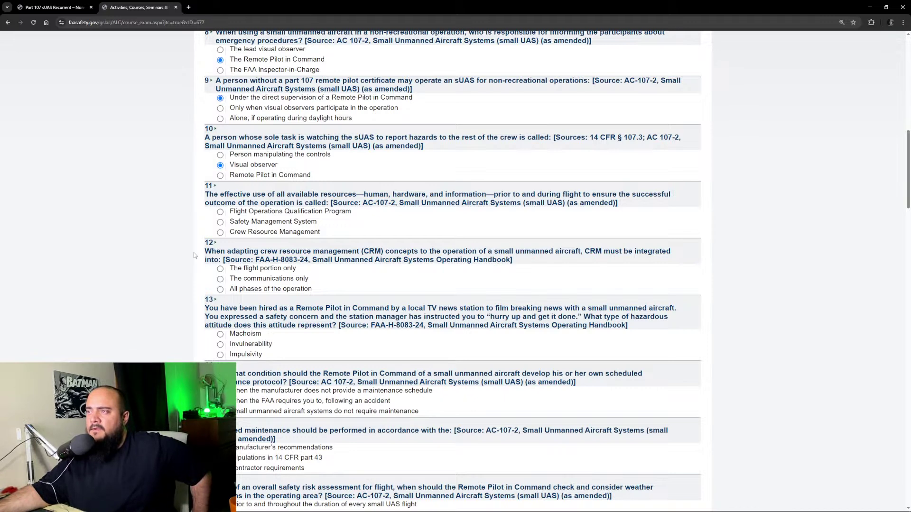
click(220, 232)
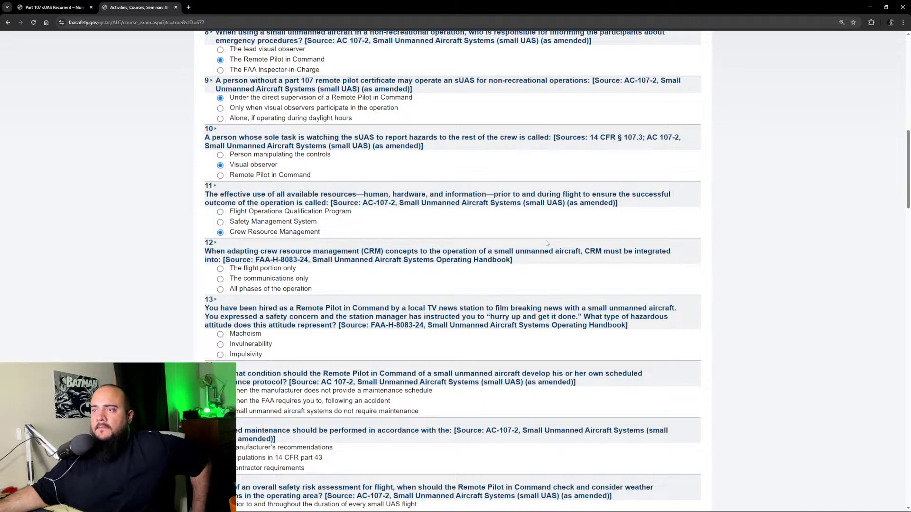
Answer questions 12 to 14: All phases of the operation, Impulsivity, When the manufacturer does not provide a maintenance schedule.
click(220, 289)
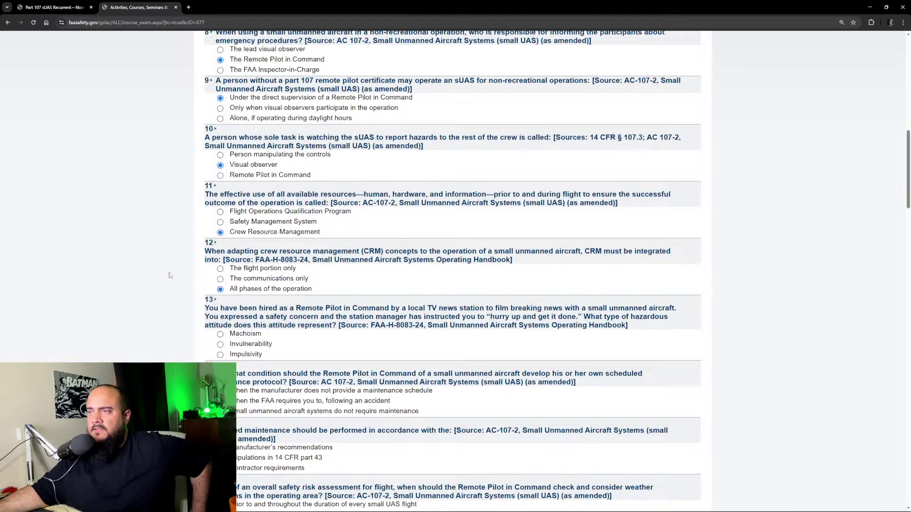
scroll(170, 275, down, 2)
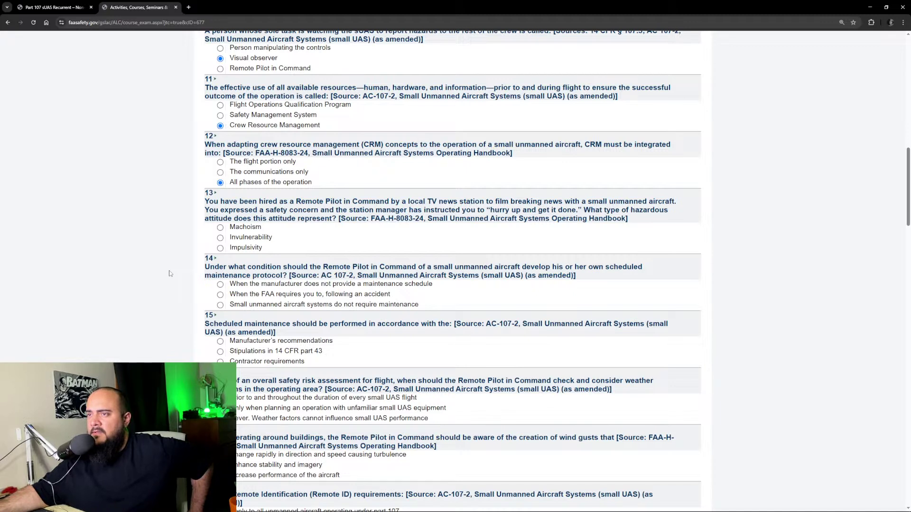
click(220, 248)
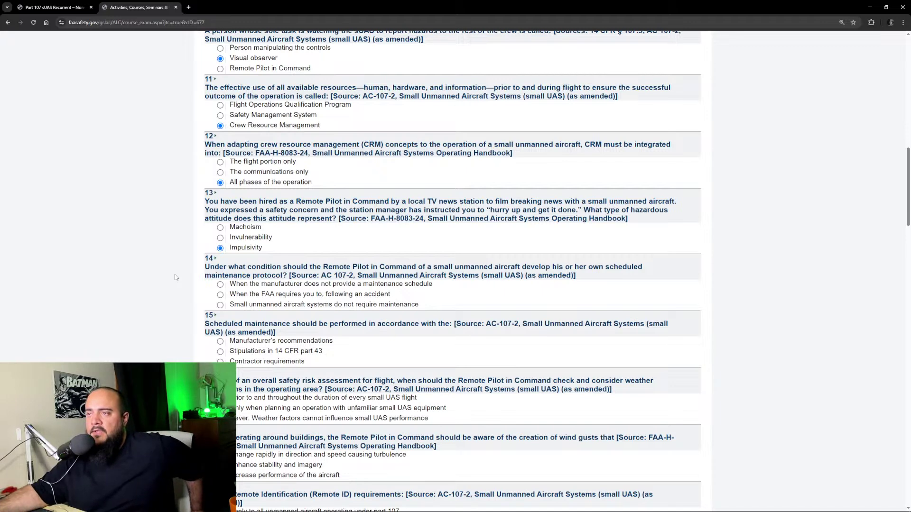
click(221, 285)
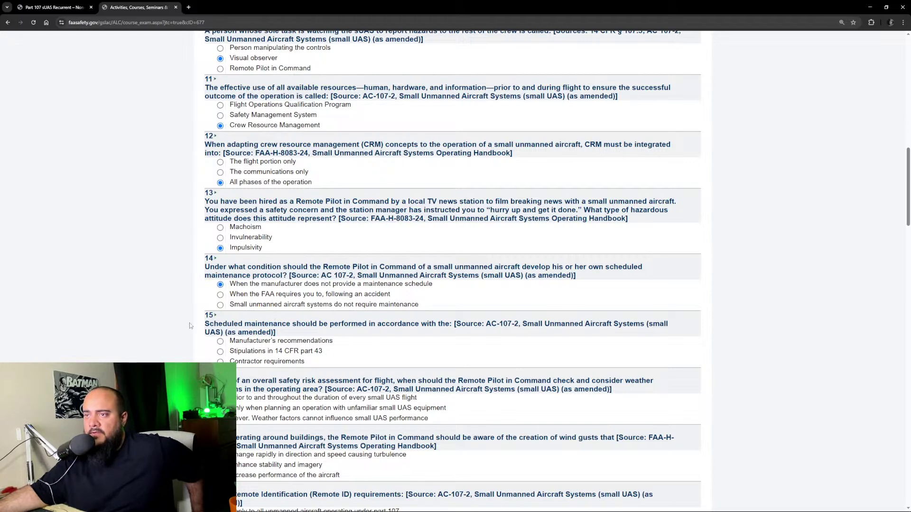
Answer questions 15 to 17: Manufacturer's recommendations, Prior to and throughout the duration of every small UAS flight, Change rapidly in direction and speed causing turbulence.
scroll(190, 326, down, 3)
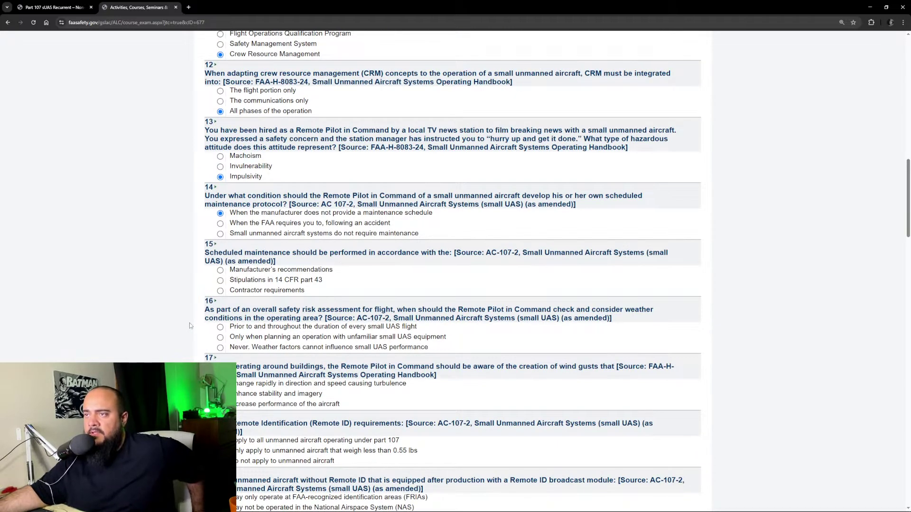
click(220, 270)
scroll(166, 297, down, 3)
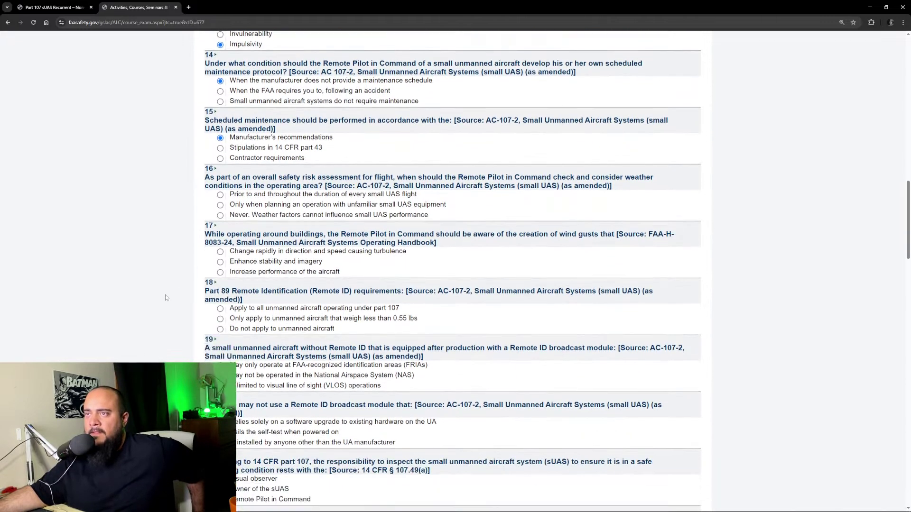
scroll(166, 297, down, 1)
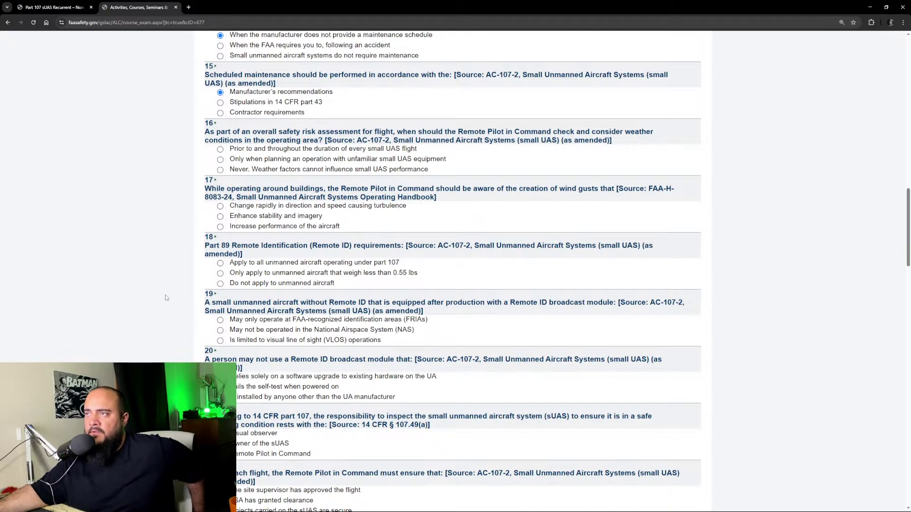
click(220, 149)
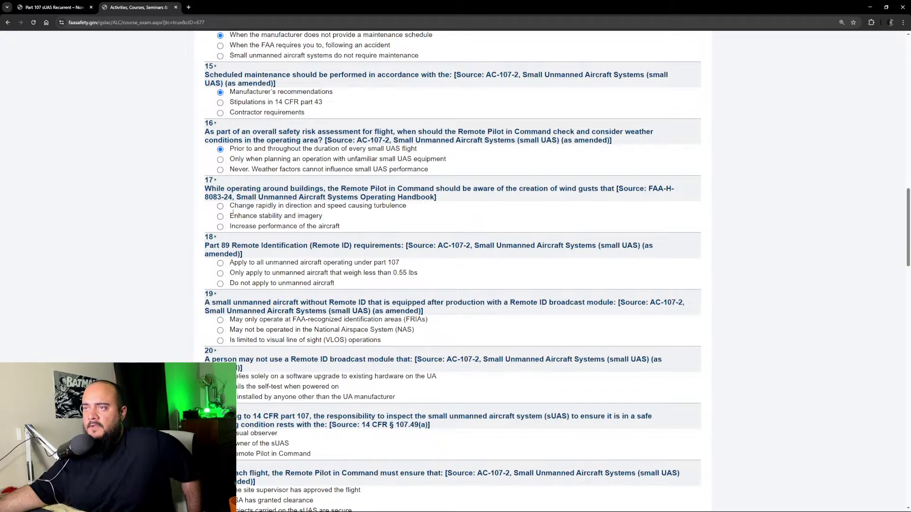
click(220, 207)
Answer questions 18 to 20: Apply to all unmanned aircraft operating under part 107, Is limited to visual line of sight operations, Fails the self-test when powered on.
scroll(152, 246, down, 2)
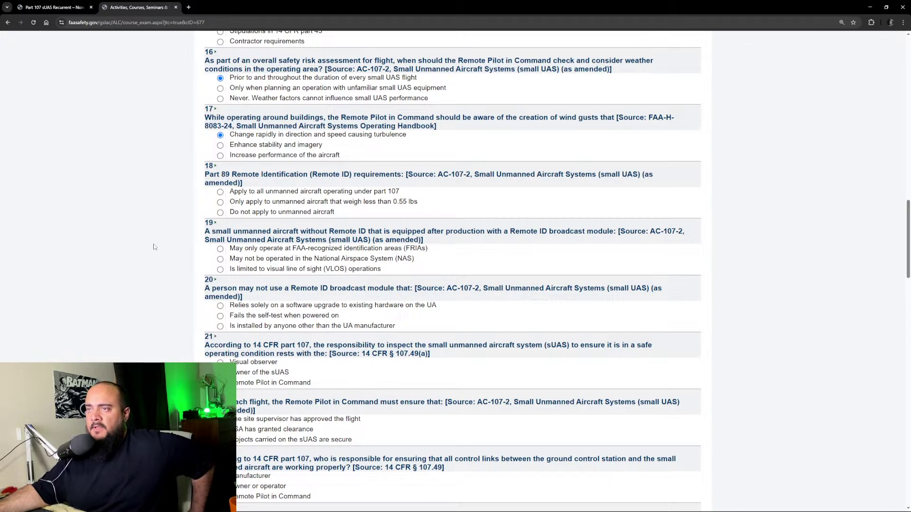
click(220, 191)
scroll(138, 236, down, 3)
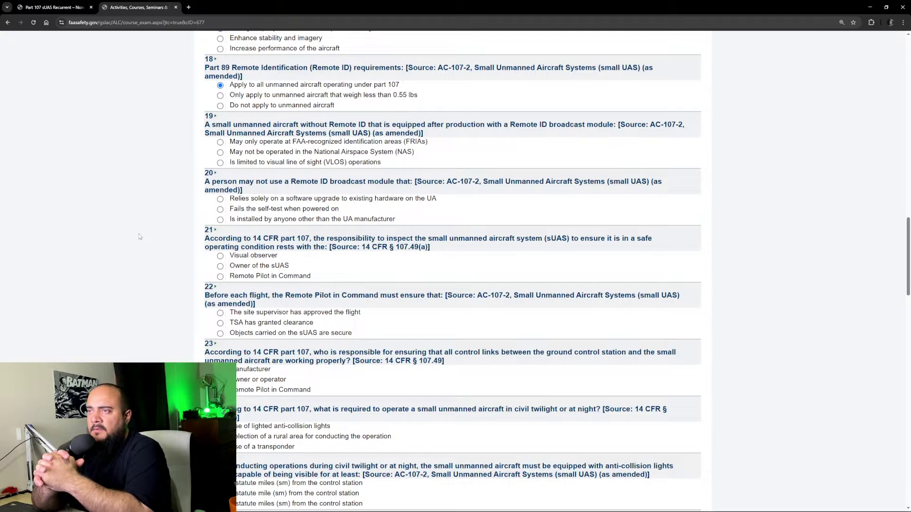
click(220, 162)
scroll(206, 152, down, 1)
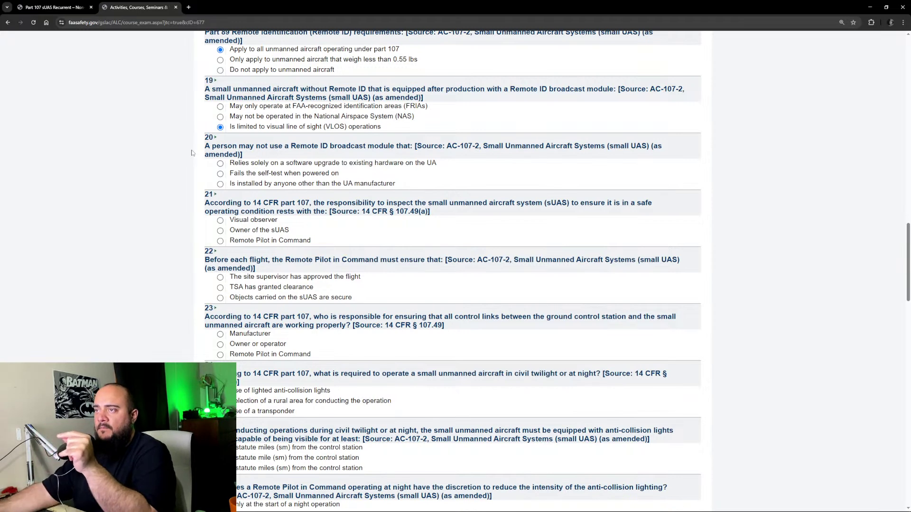
click(221, 175)
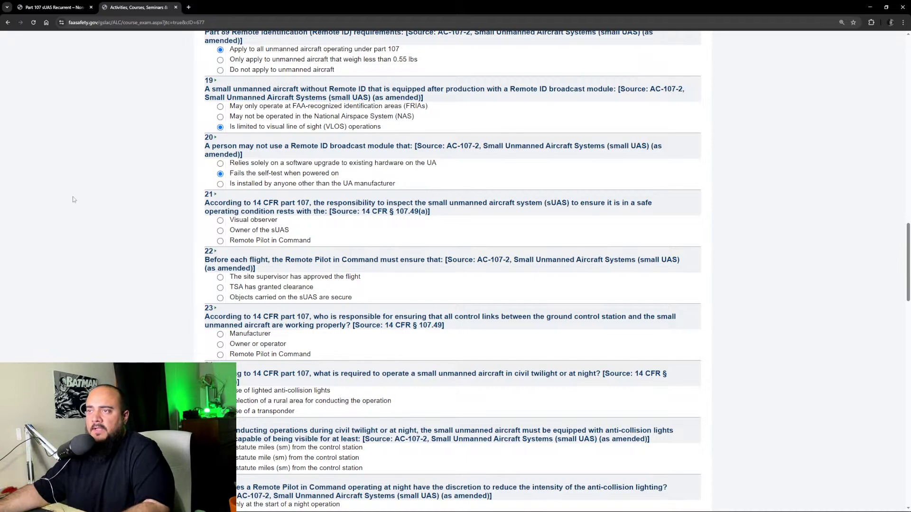
Answer questions 21 and 23 with "Remote Pilot in Command" and question 22 with "Objects carried on the sUAS are secure".
click(221, 242)
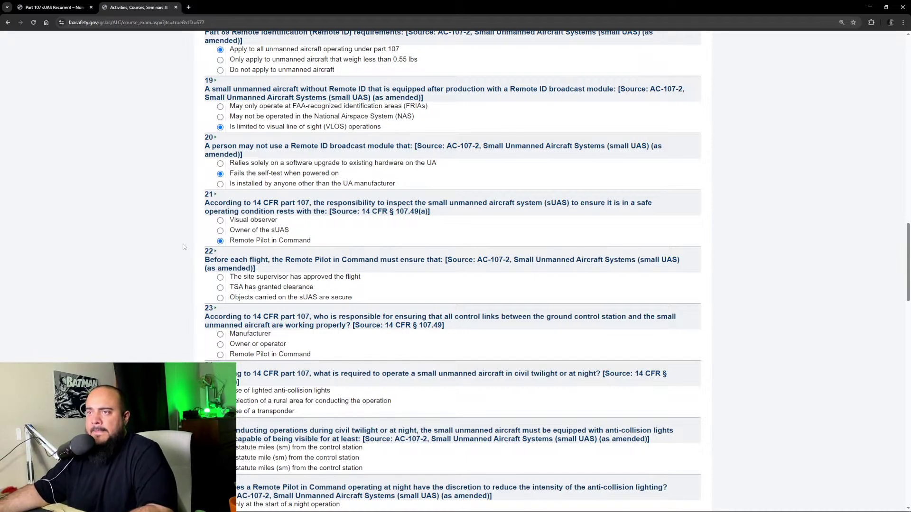
scroll(180, 245, down, 2)
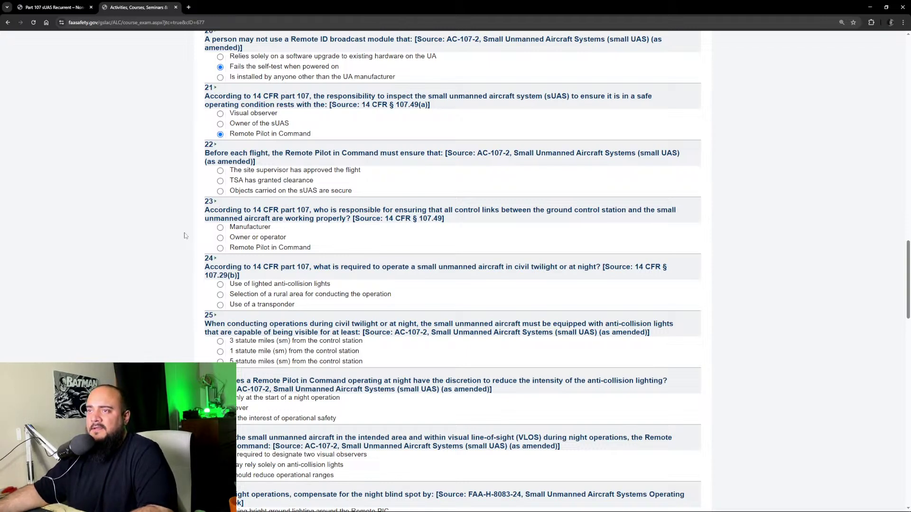
click(220, 192)
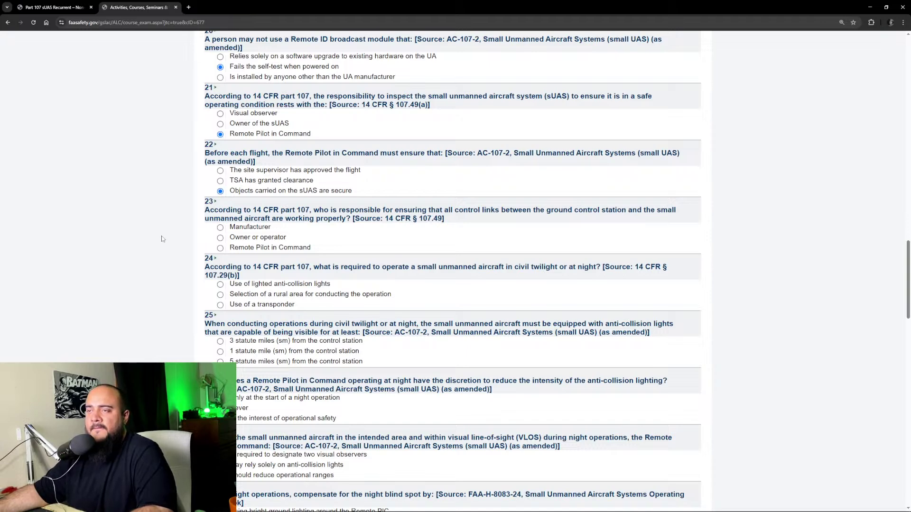
scroll(162, 238, down, 3)
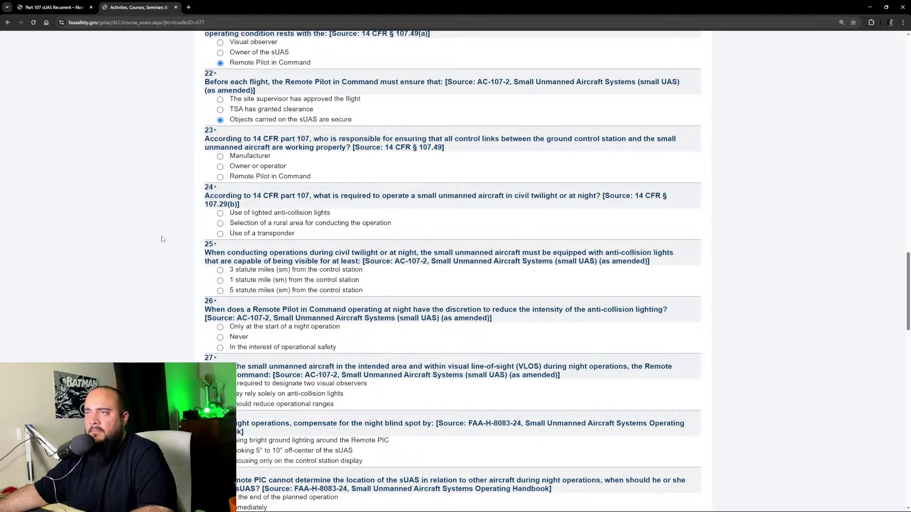
click(220, 177)
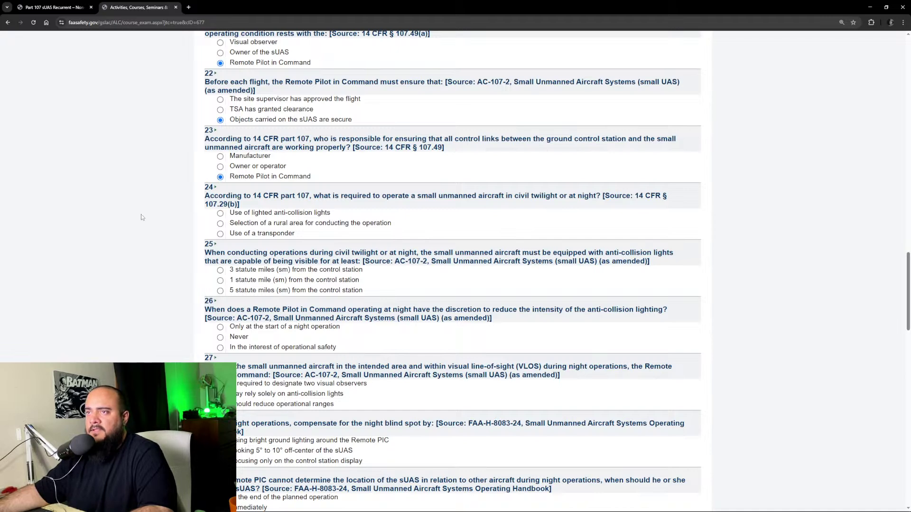
Answer questions 24 to 26: Use of lighted anti-collision lights, 3 statute miles from the control station, In the interest of operational safety.
scroll(145, 215, down, 1)
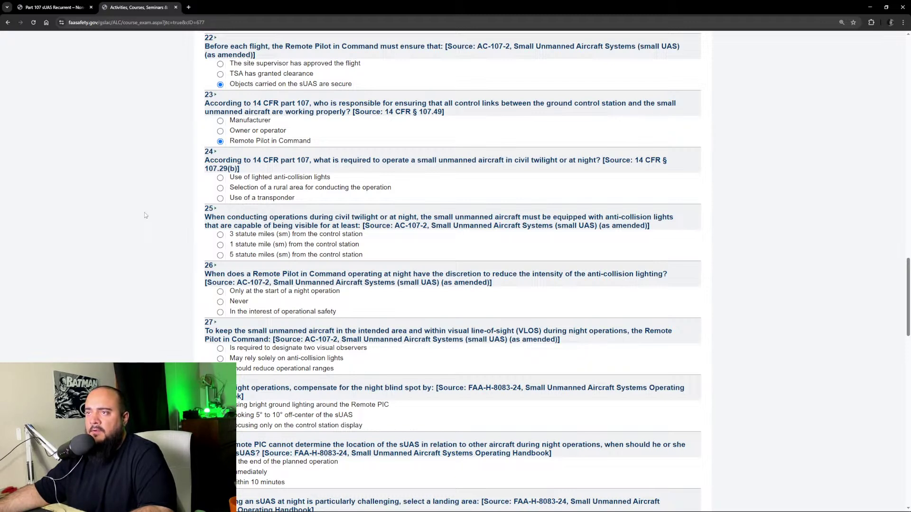
click(220, 177)
scroll(173, 216, down, 2)
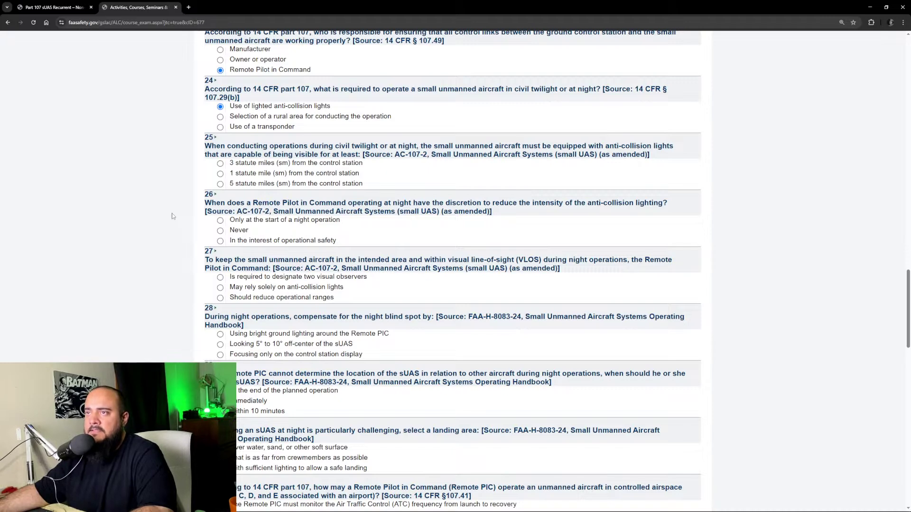
click(221, 163)
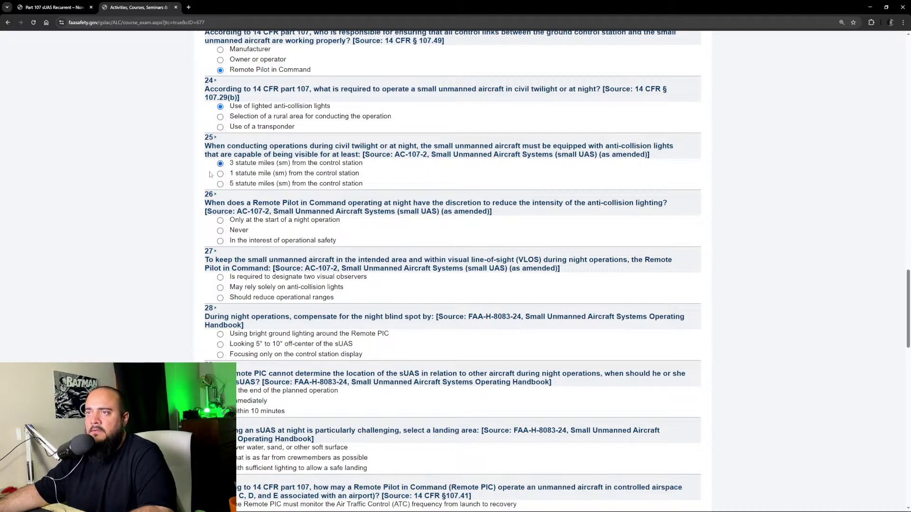
scroll(189, 198, down, 1)
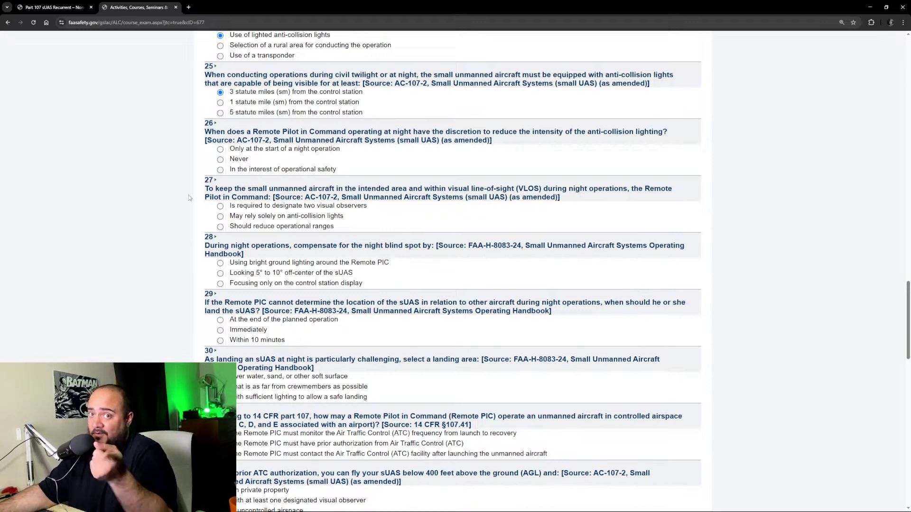
click(221, 171)
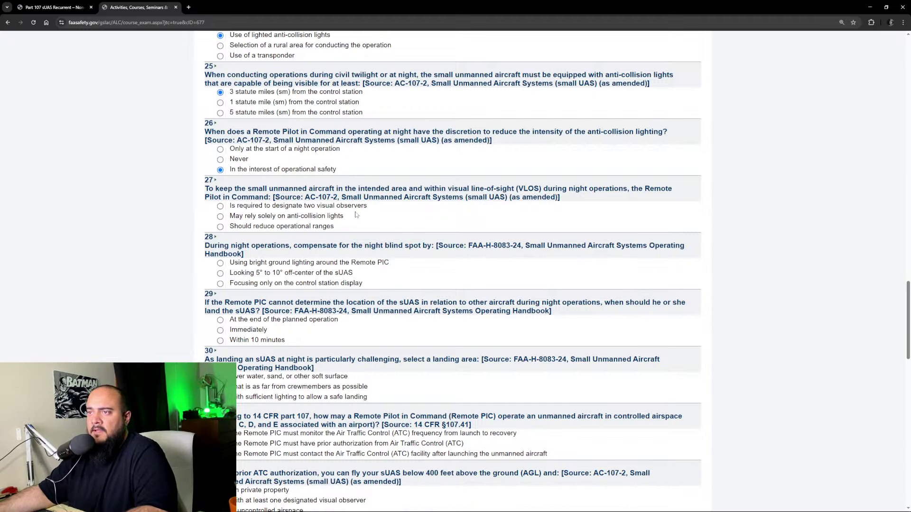
Answer questions 27 to 29: Should reduce operational ranges, Looking 5° to 10° off-center of the sUAS, Immediately.
click(220, 226)
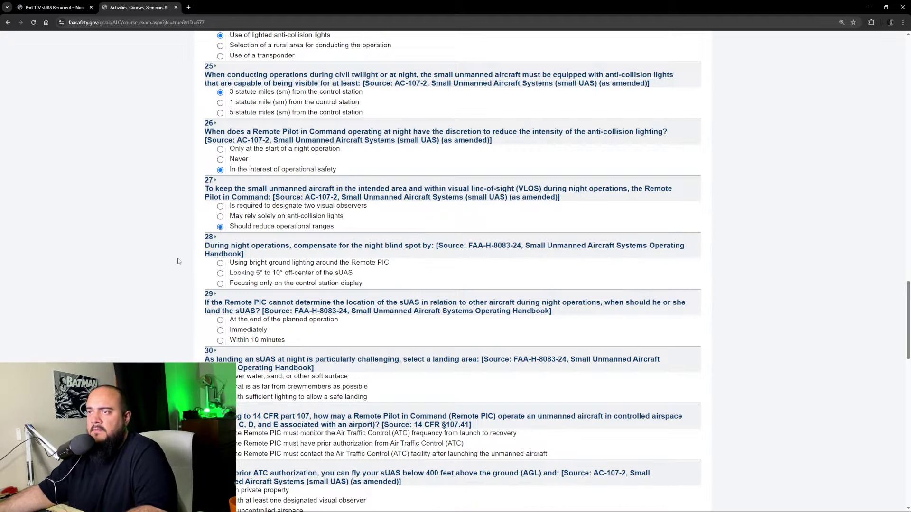
scroll(178, 261, down, 1)
scroll(178, 261, down, 2)
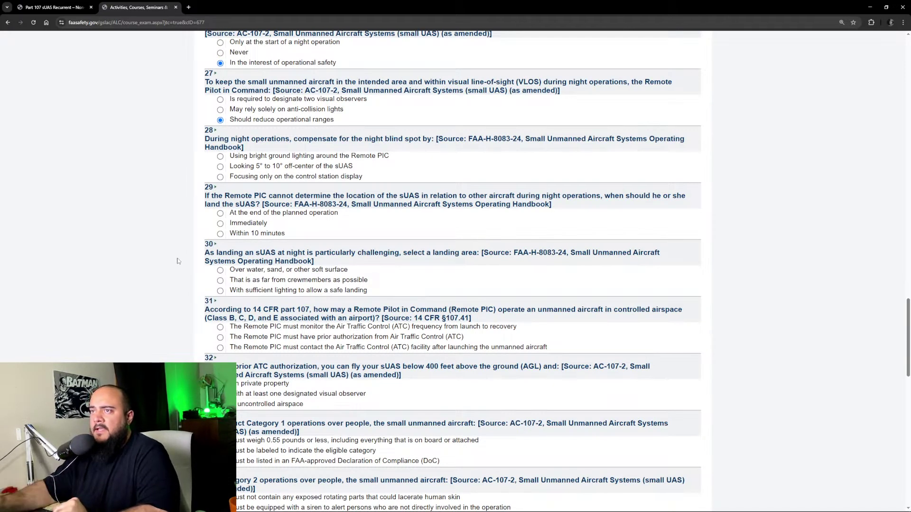
click(220, 167)
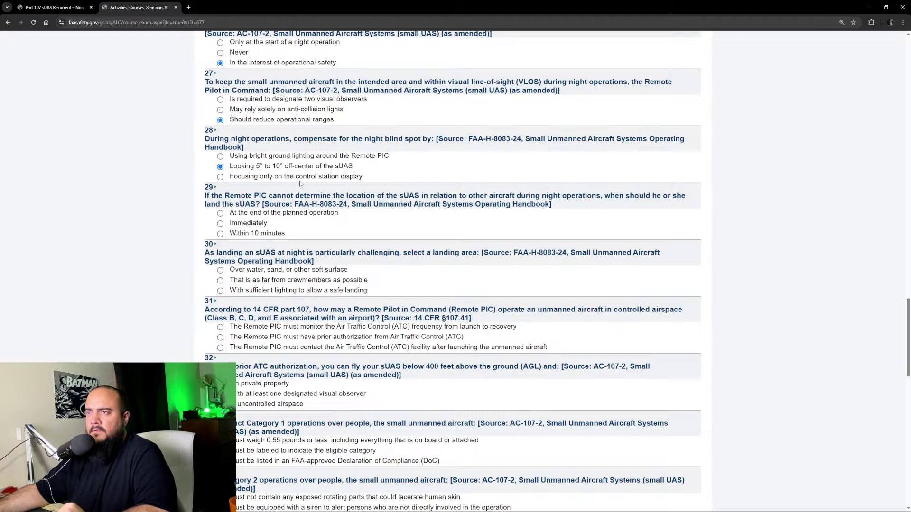
scroll(159, 192, down, 1)
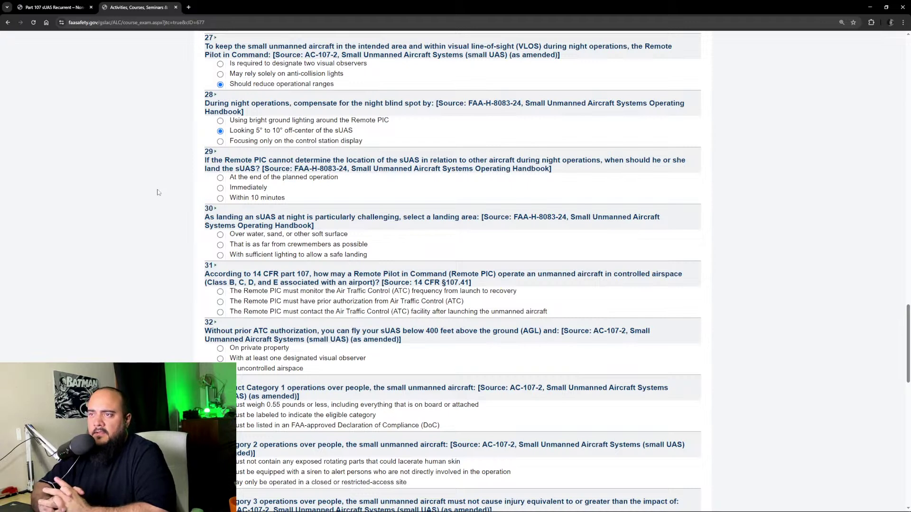
click(220, 188)
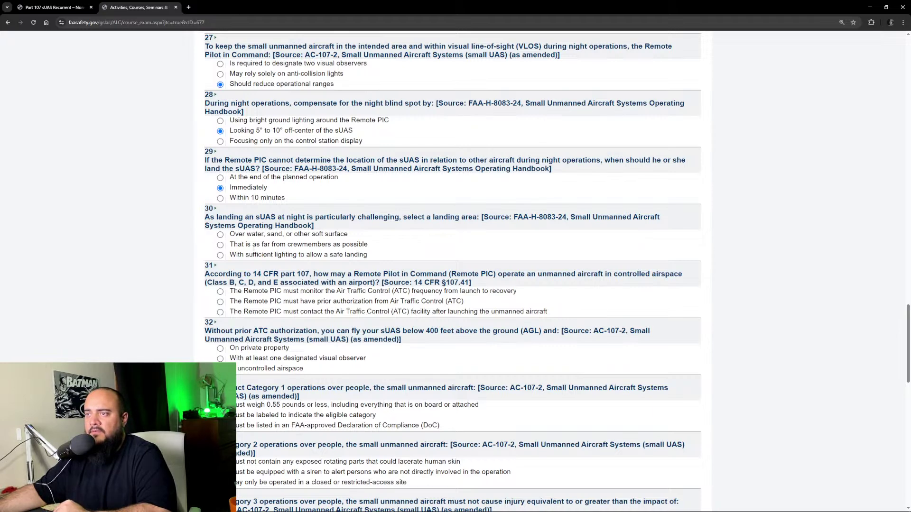
Answer questions 30 to 33: sufficient lighting for a safe landing, prior authorization from ATC, in uncontrolled airspace, must weigh 0.55 pounds or less.
click(220, 255)
scroll(123, 270, down, 2)
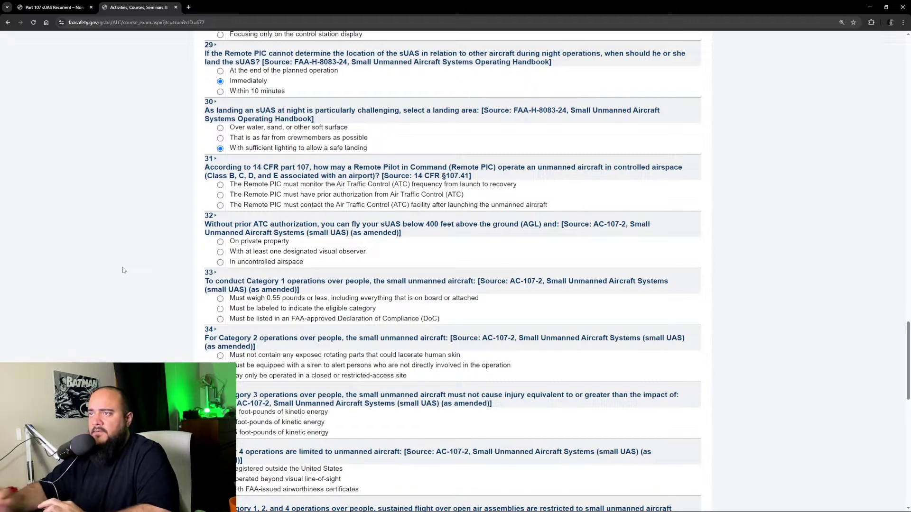
click(220, 195)
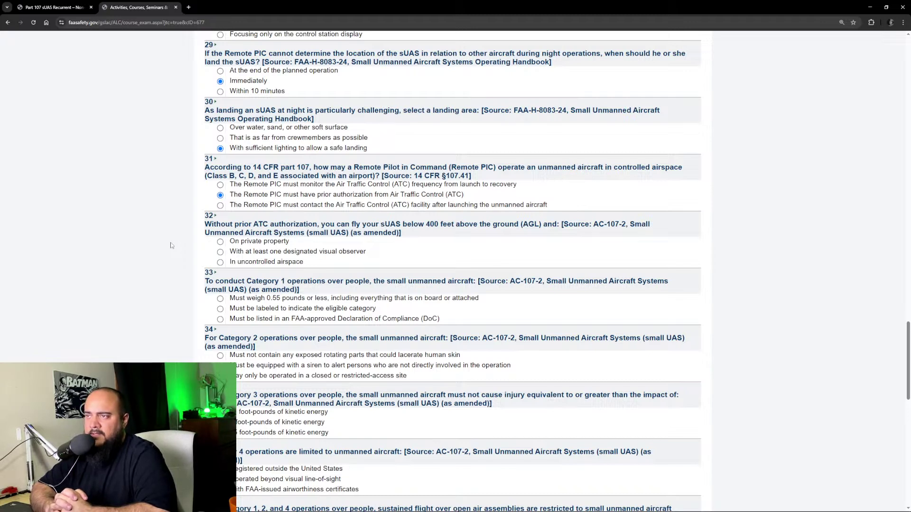
click(221, 263)
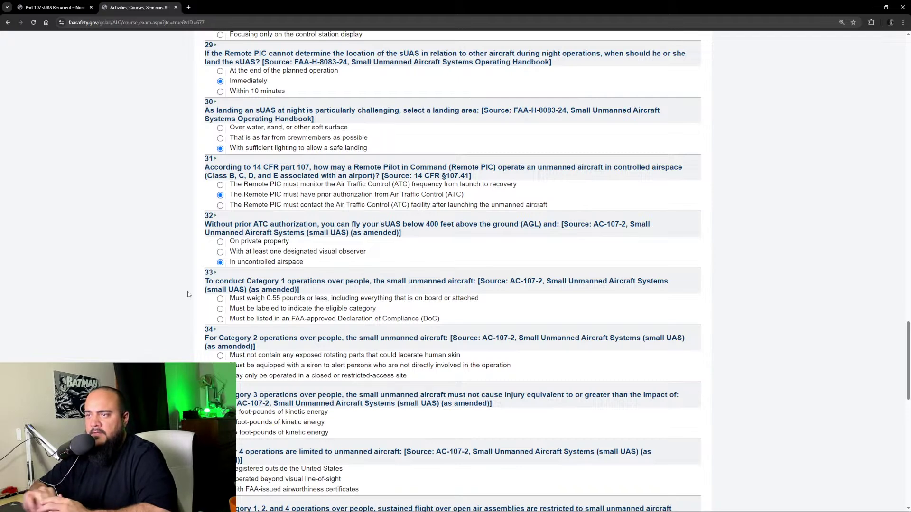
click(220, 298)
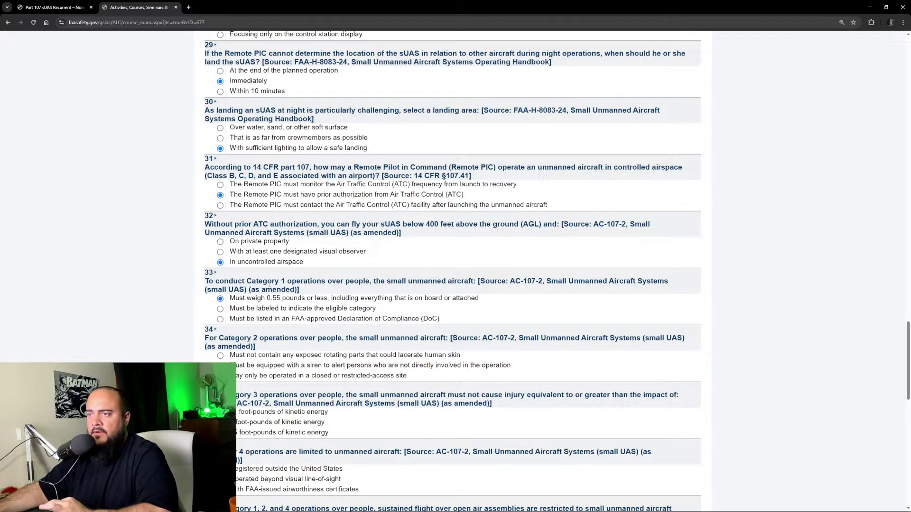
Answer questions 34 to 36: Must not contain exposed rotating parts that could lacerate skin, 25 foot-pounds of kinetic energy, With FAA-issued airworthiness certificates.
scroll(185, 337, down, 2)
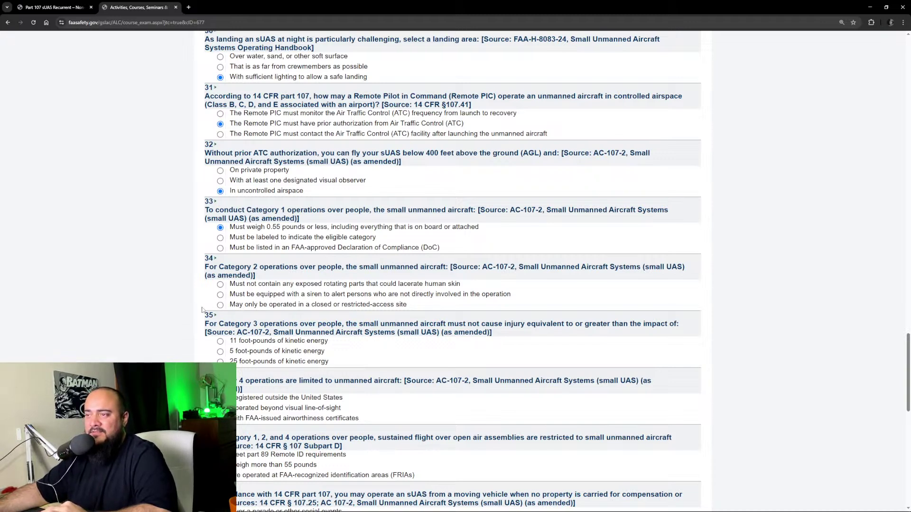
scroll(194, 324, down, 1)
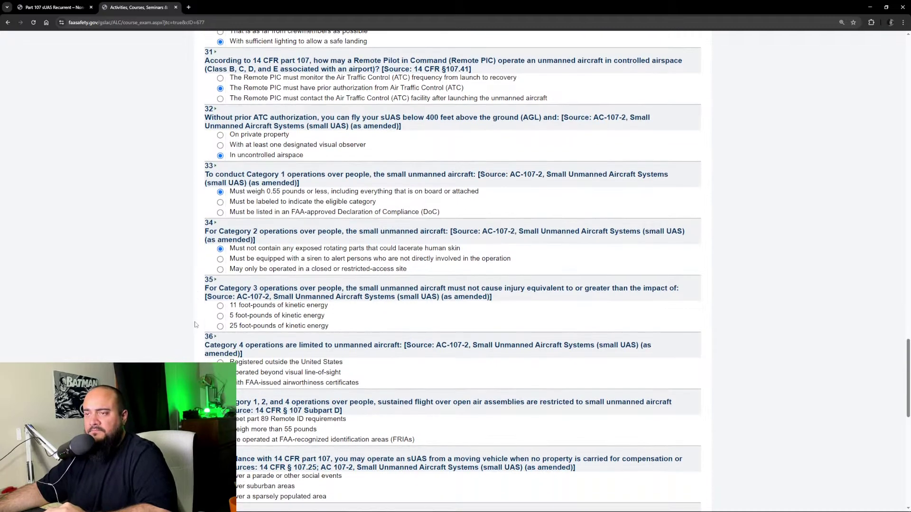
scroll(195, 324, down, 1)
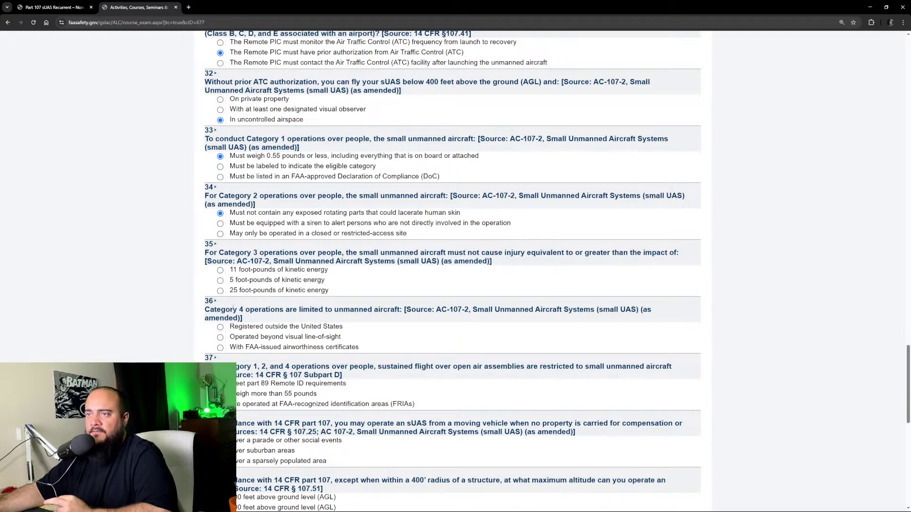
scroll(126, 313, down, 3)
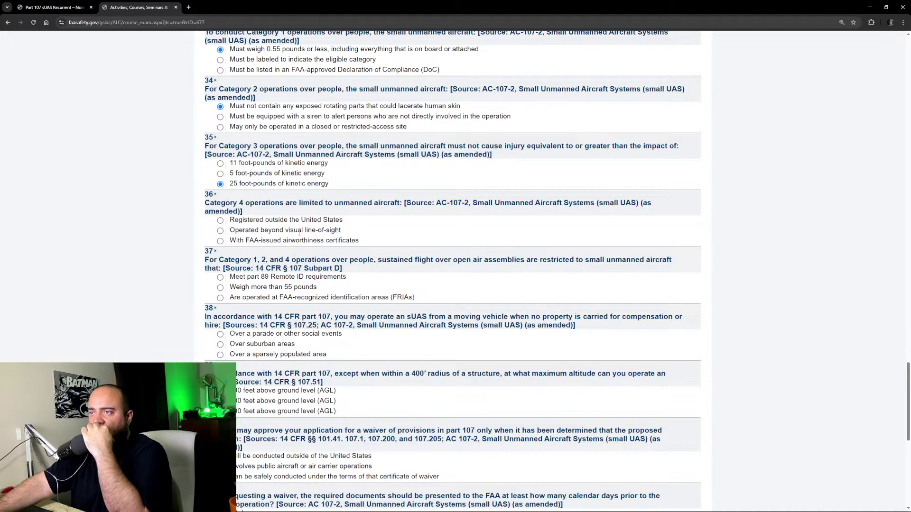
click(247, 241)
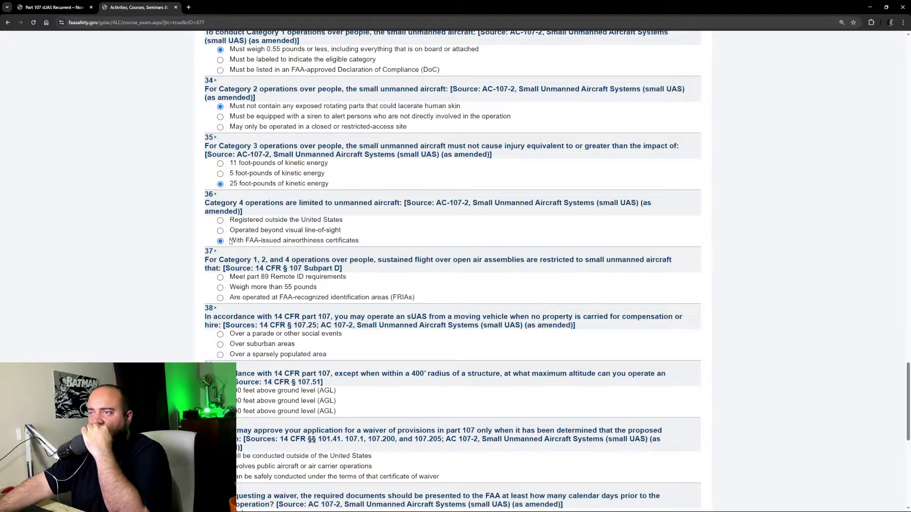
Answer questions 37 to 39: Meet part 89 Remote ID requirements, Over a sparsely populated area, 400 feet above ground level (AGL).
scroll(147, 268, down, 1)
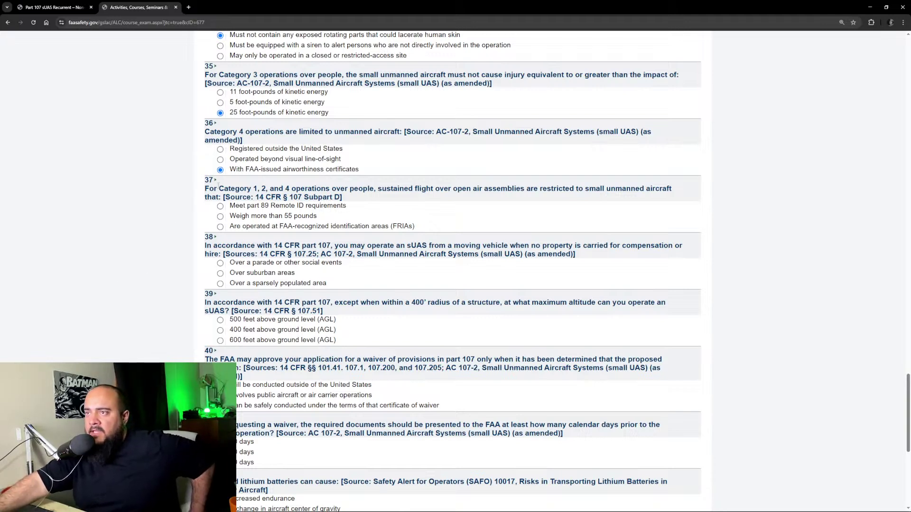
click(220, 207)
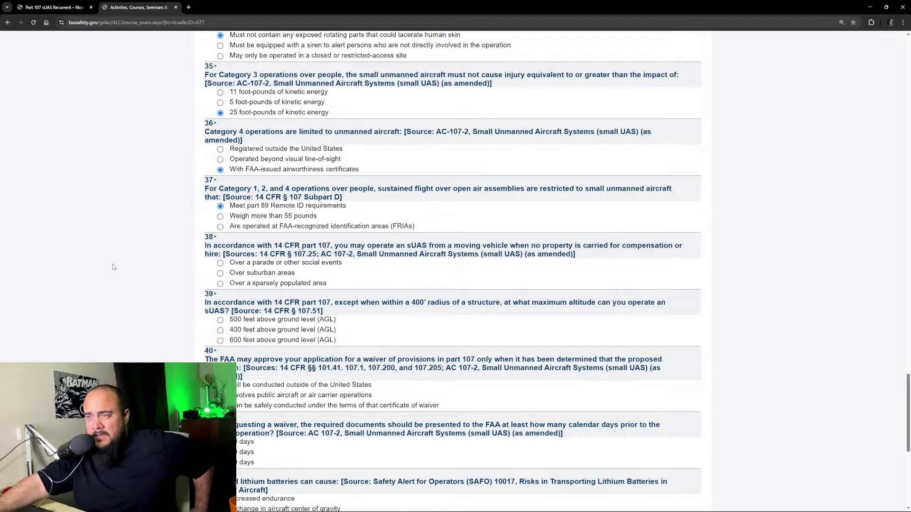
scroll(114, 266, down, 2)
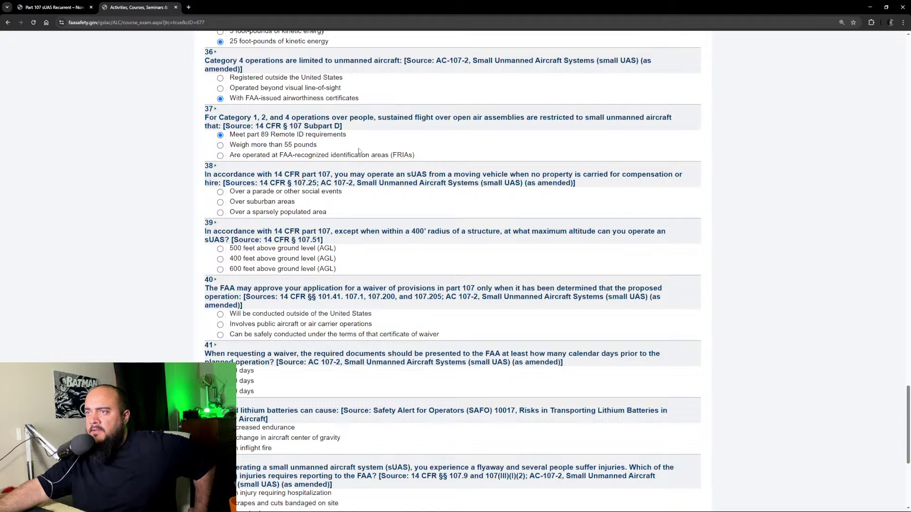
click(221, 213)
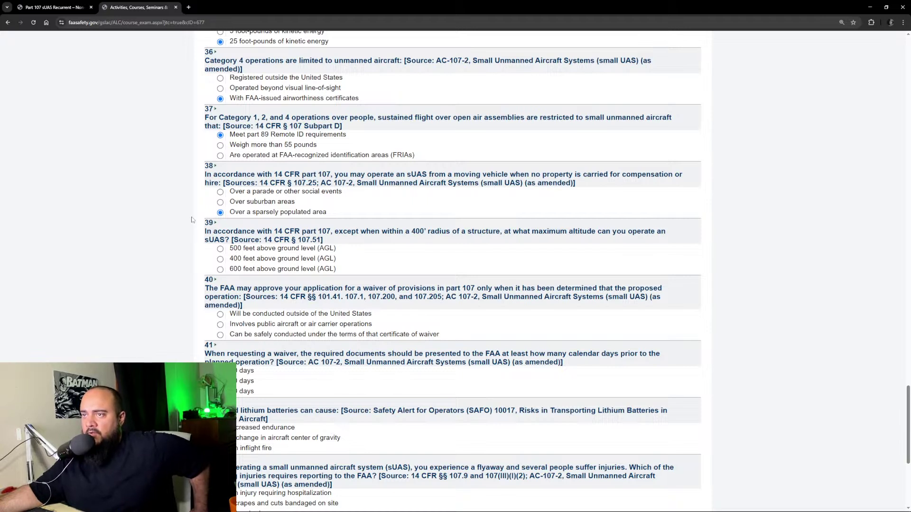
click(220, 259)
Answer question 40 with "Can be safely conducted under the terms of that certificate of waiver" and question 41 with "90 days".
scroll(203, 269, down, 2)
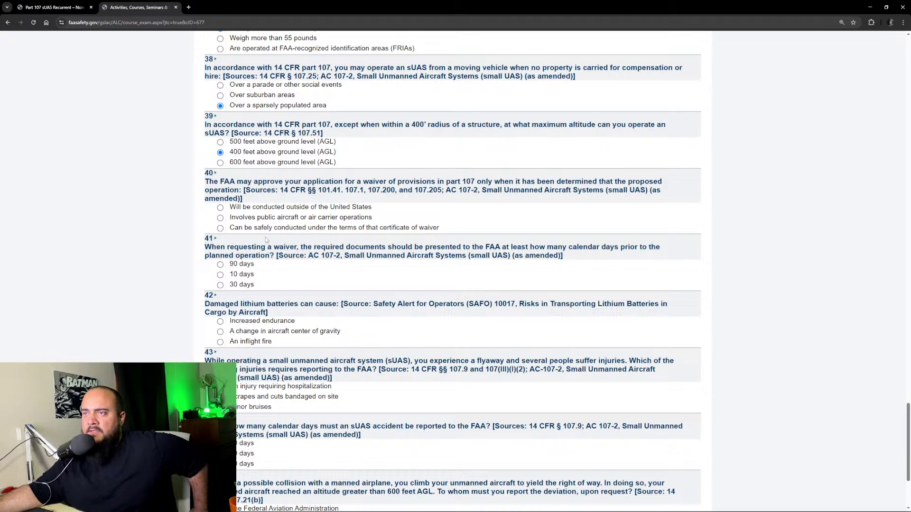
click(220, 228)
scroll(182, 261, down, 3)
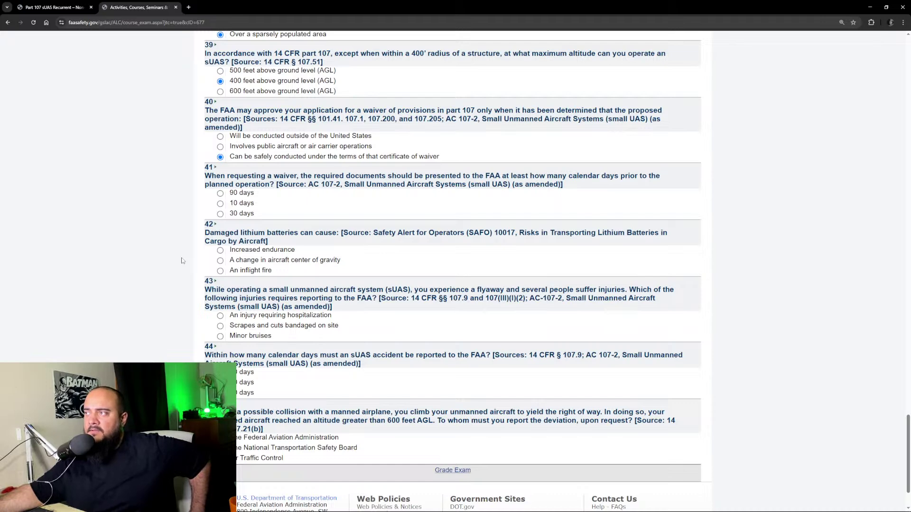
click(220, 193)
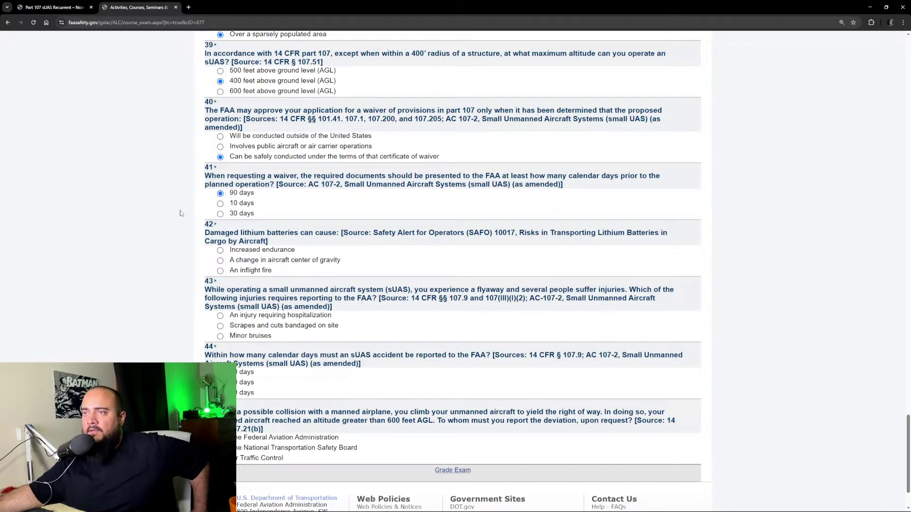
Answer questions 42 to 44: An inflight fire, An injury requiring hospitalization, 10 days.
scroll(180, 213, down, 1)
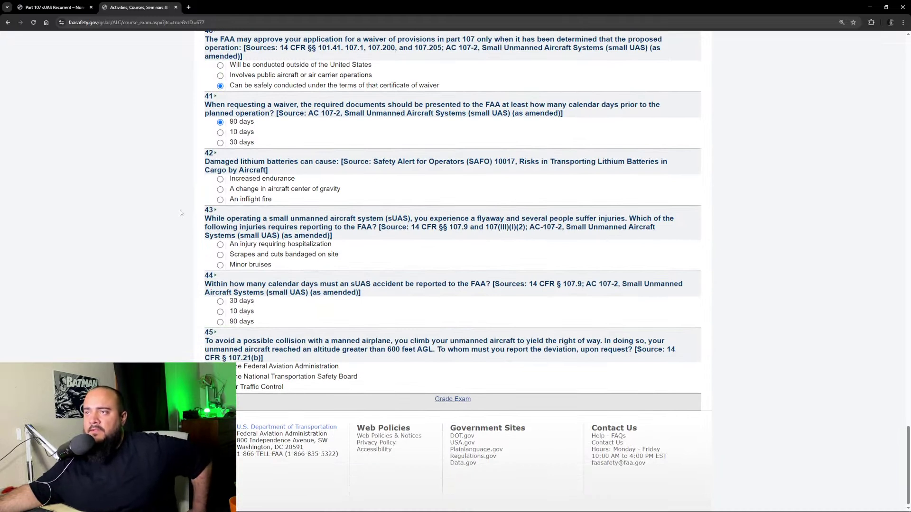
click(219, 200)
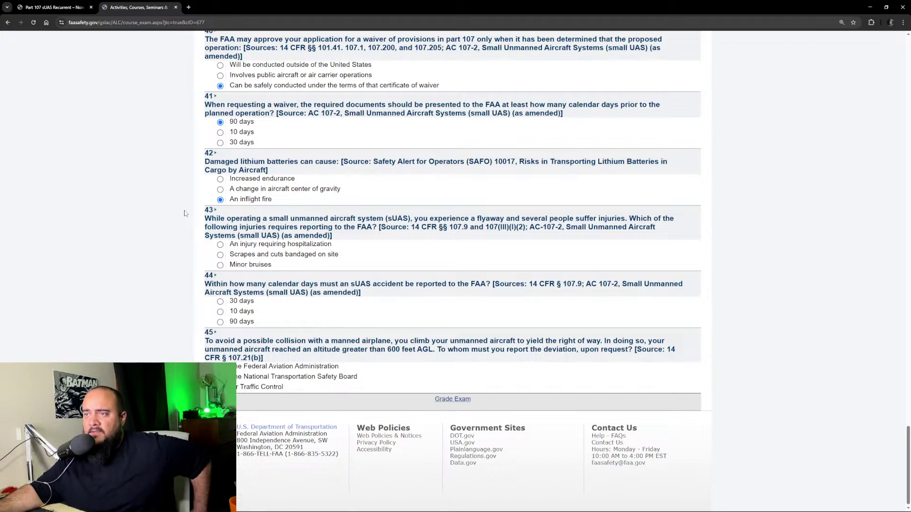
click(220, 244)
scroll(190, 258, down, 1)
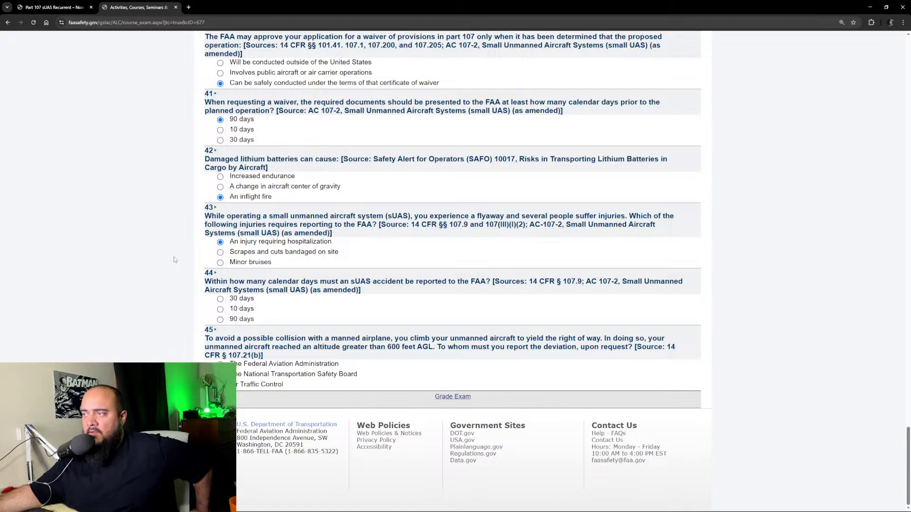
click(222, 309)
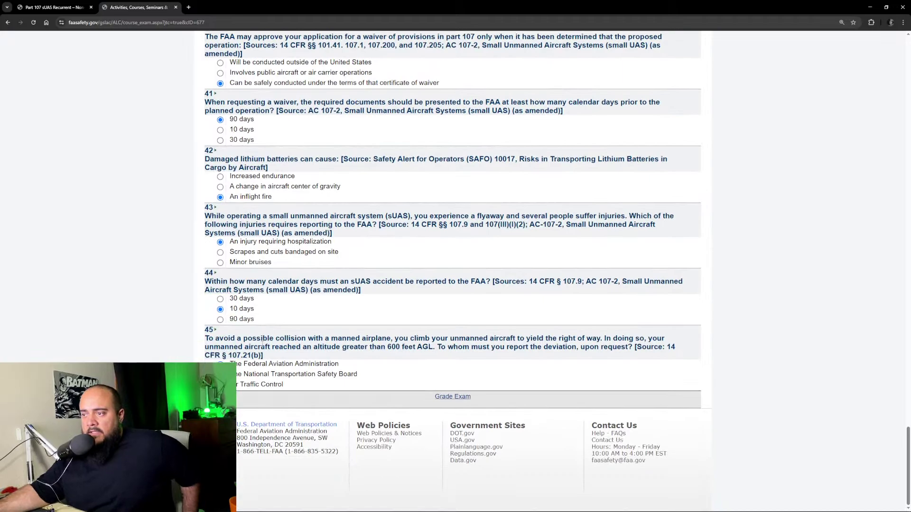
Review the earlier answers for completeness and submit the exam for grading, checking the exam score.
scroll(198, 304, up, 15)
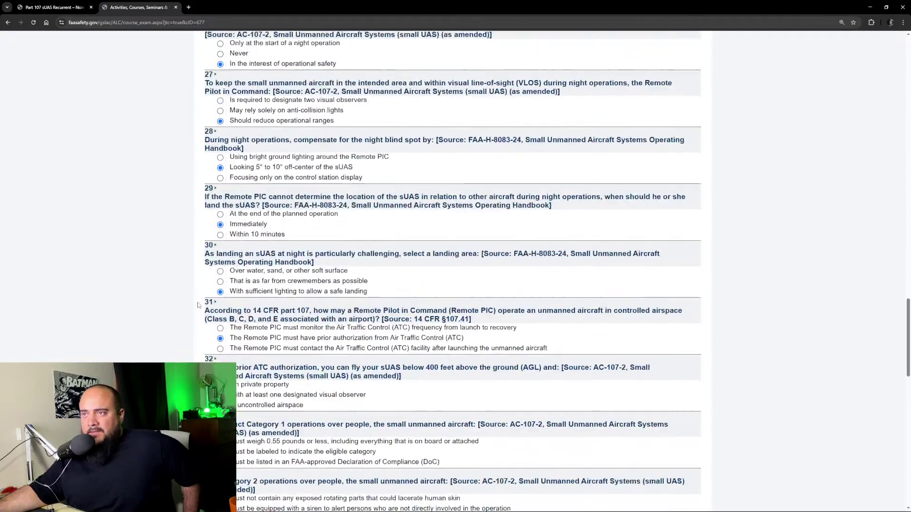
scroll(198, 305, up, 12)
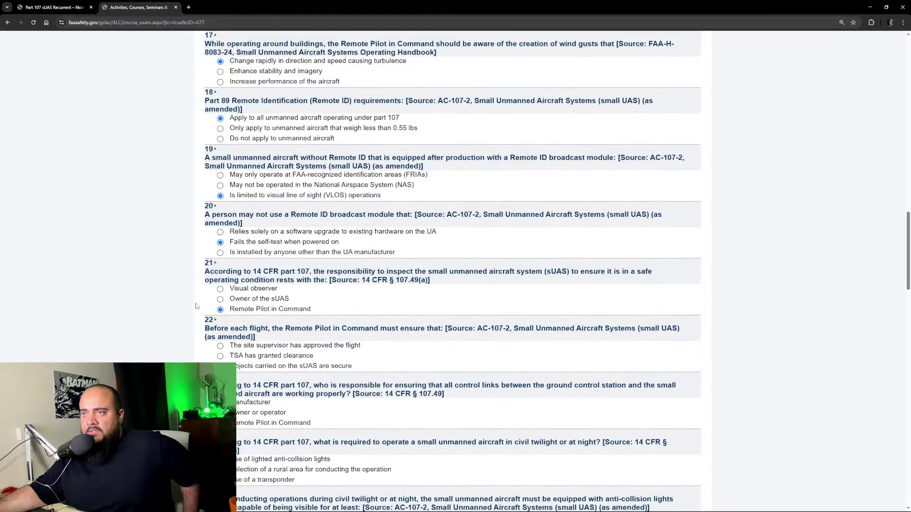
scroll(197, 306, up, 4)
scroll(197, 306, up, 5)
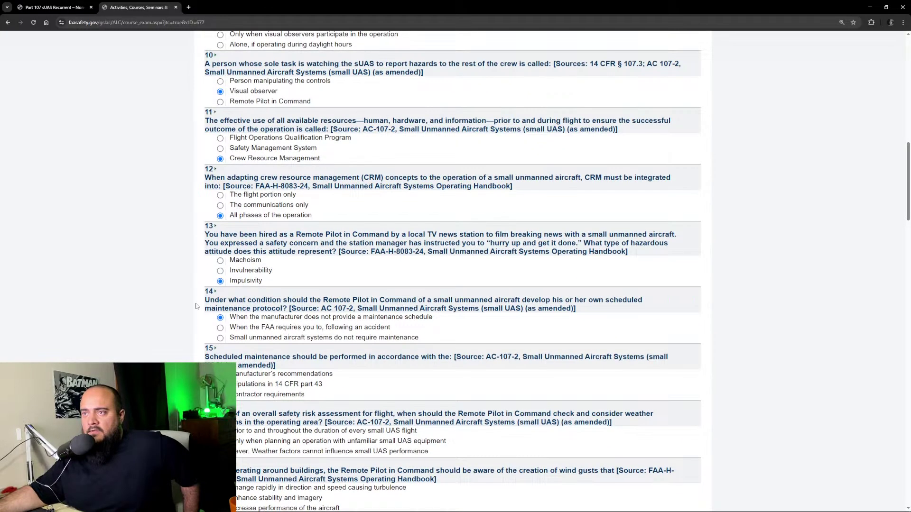
scroll(197, 306, down, 20)
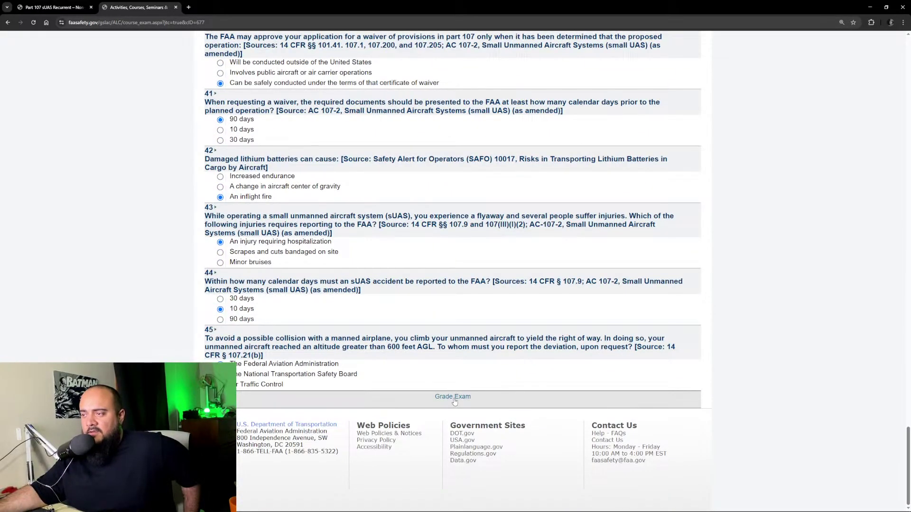
click(453, 398)
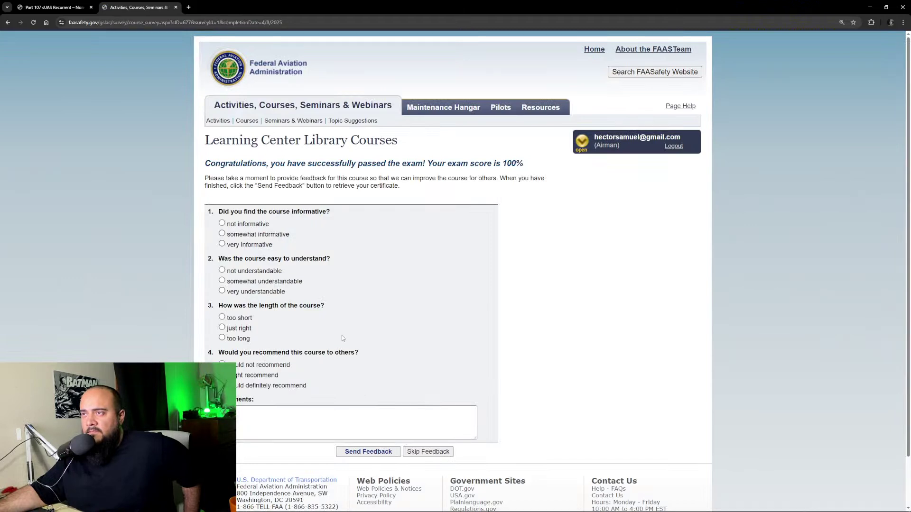
drag(429, 163, 537, 162)
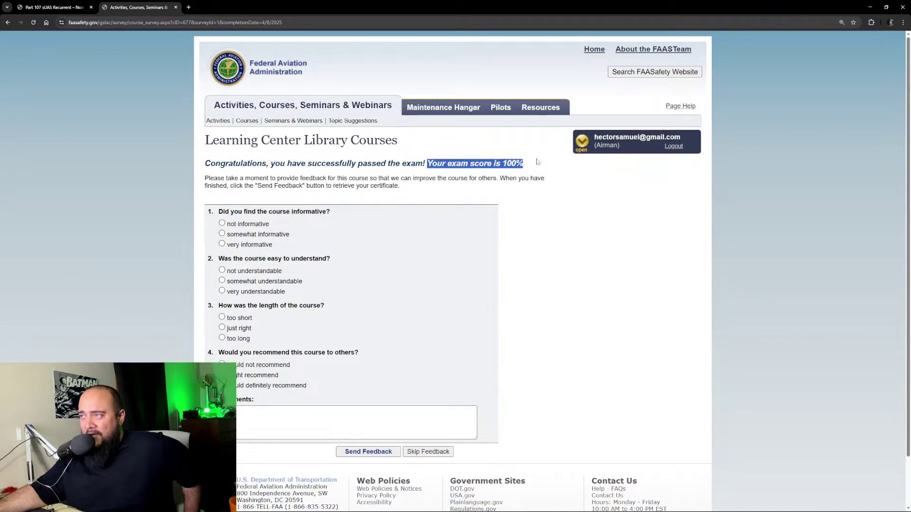
click(531, 168)
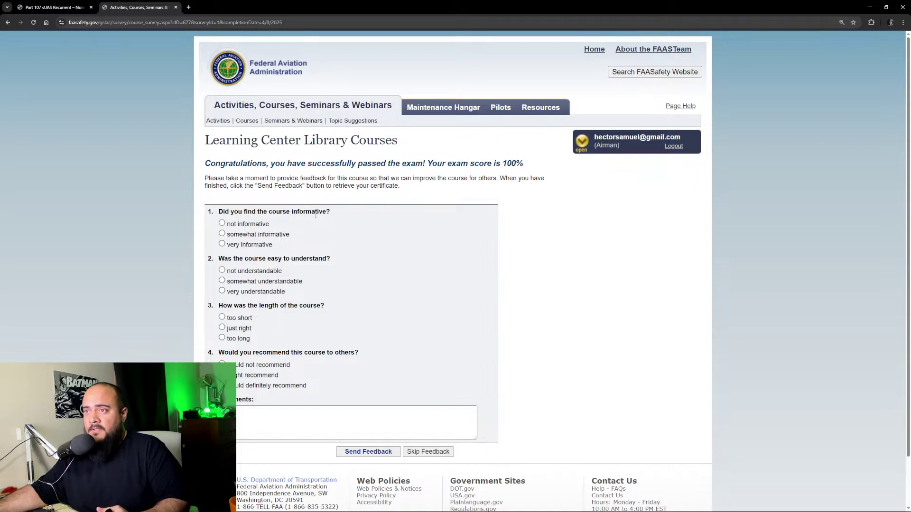
Answer the course feedback survey: somewhat informative, somewhat understandable, too long, might recommend.
click(222, 233)
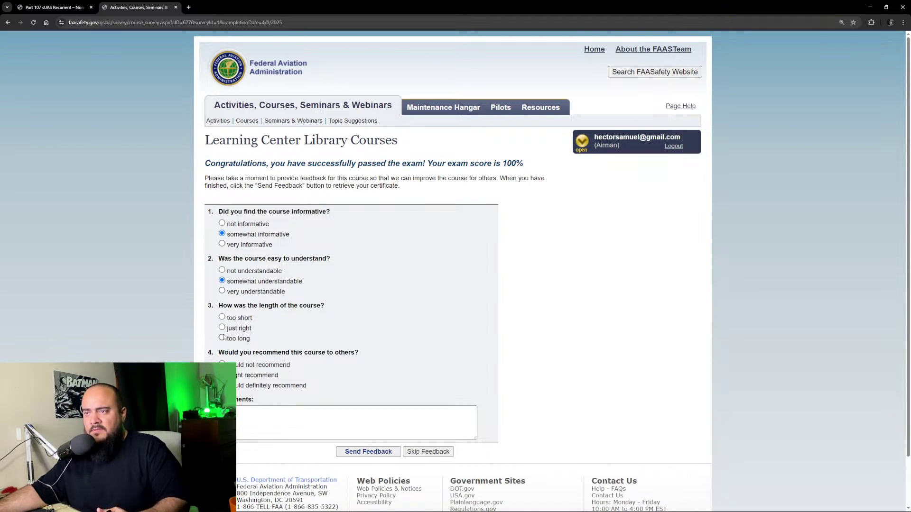
scroll(351, 290, down, 1)
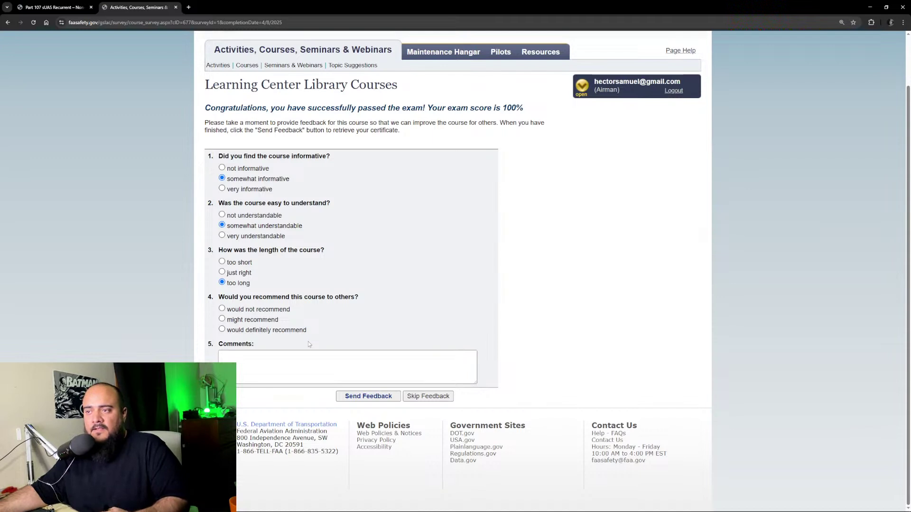
click(225, 320)
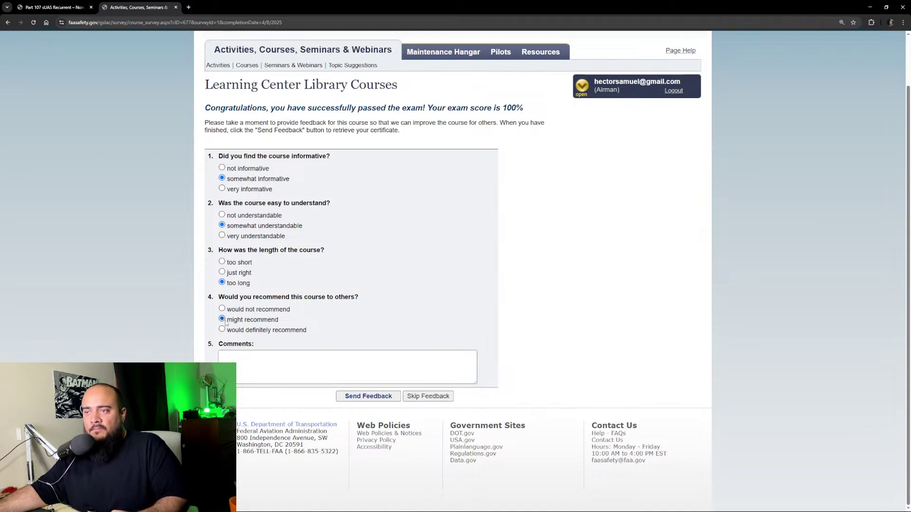
Enter the comment "thank you" in the course survey and send the feedback.
click(280, 370)
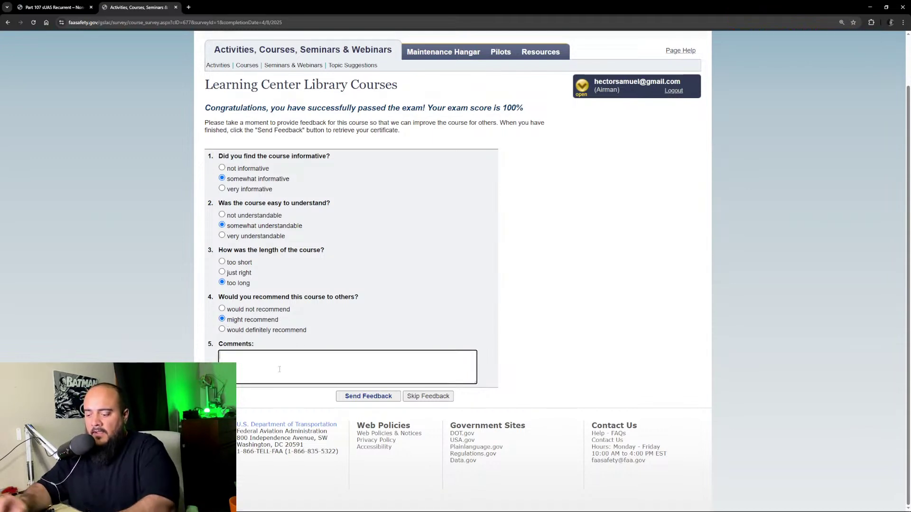
text(thanks you)
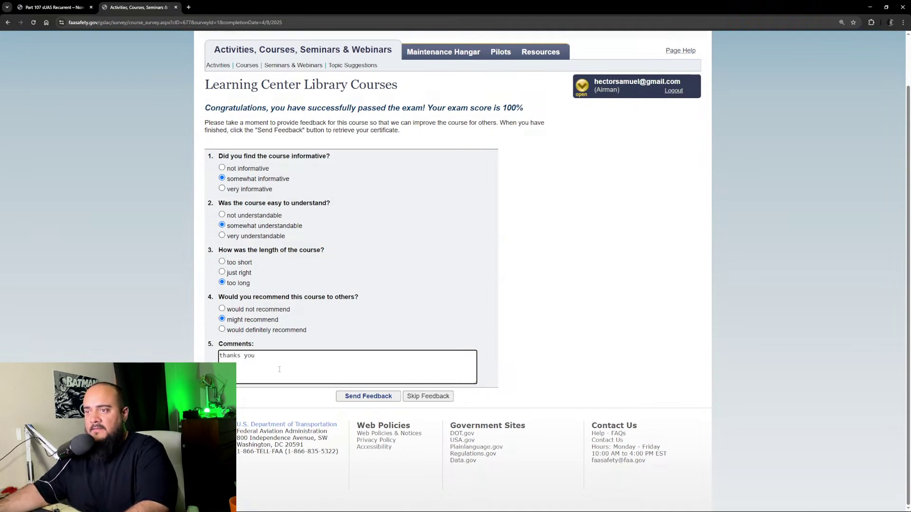
key(Left)
key(Left)
key(Left)
key(Left)
key(BackSpace)
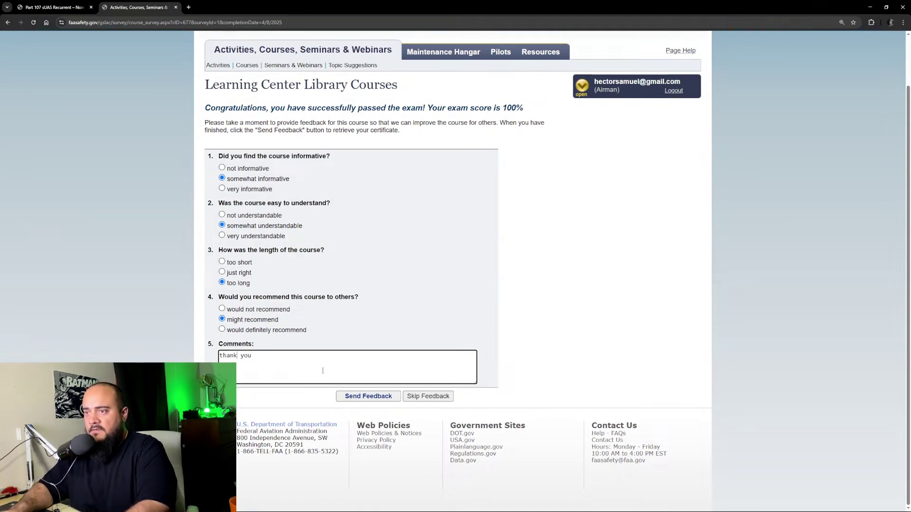
click(368, 396)
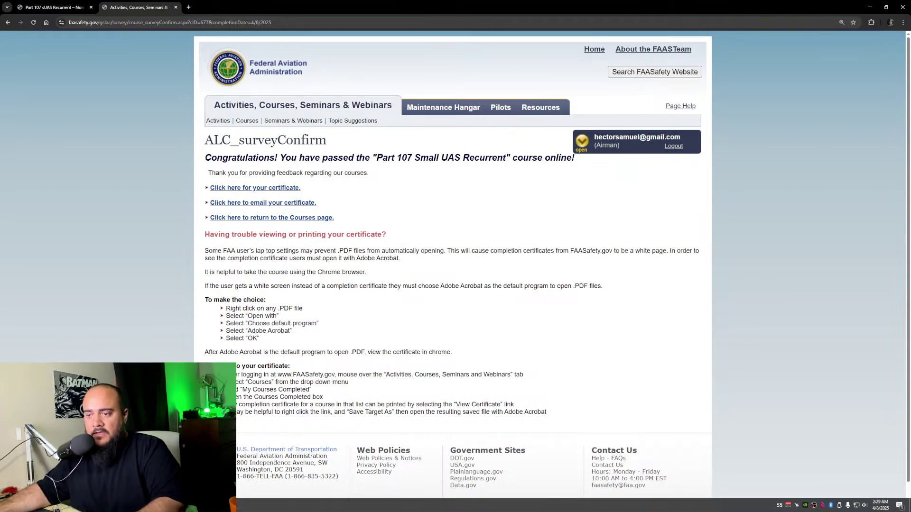
click(189, 506)
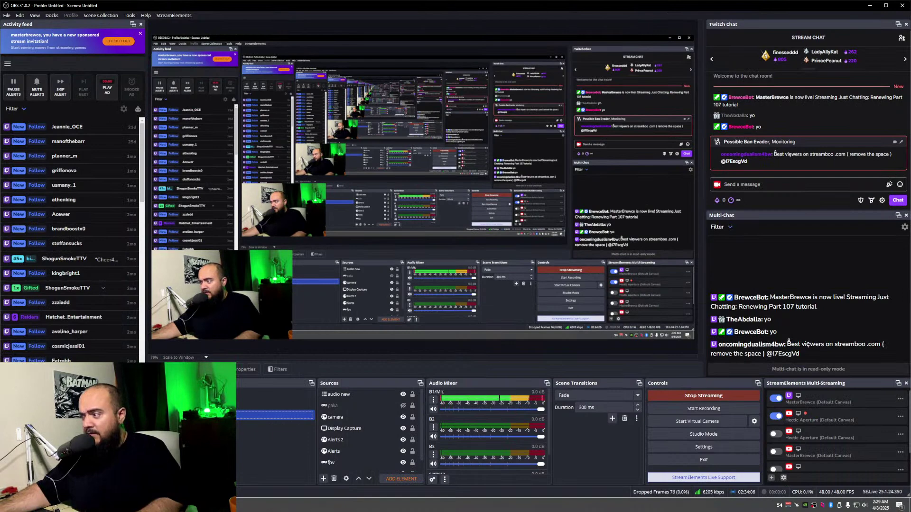
key(alt+Tab)
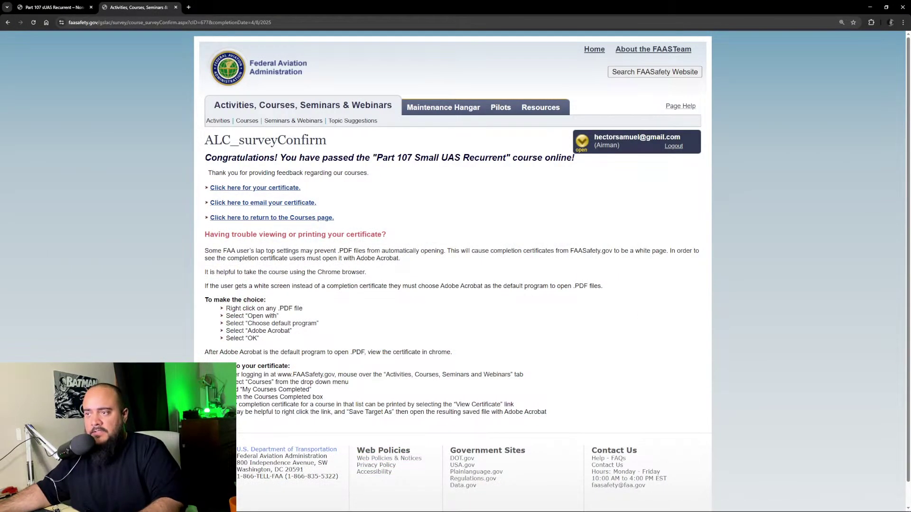